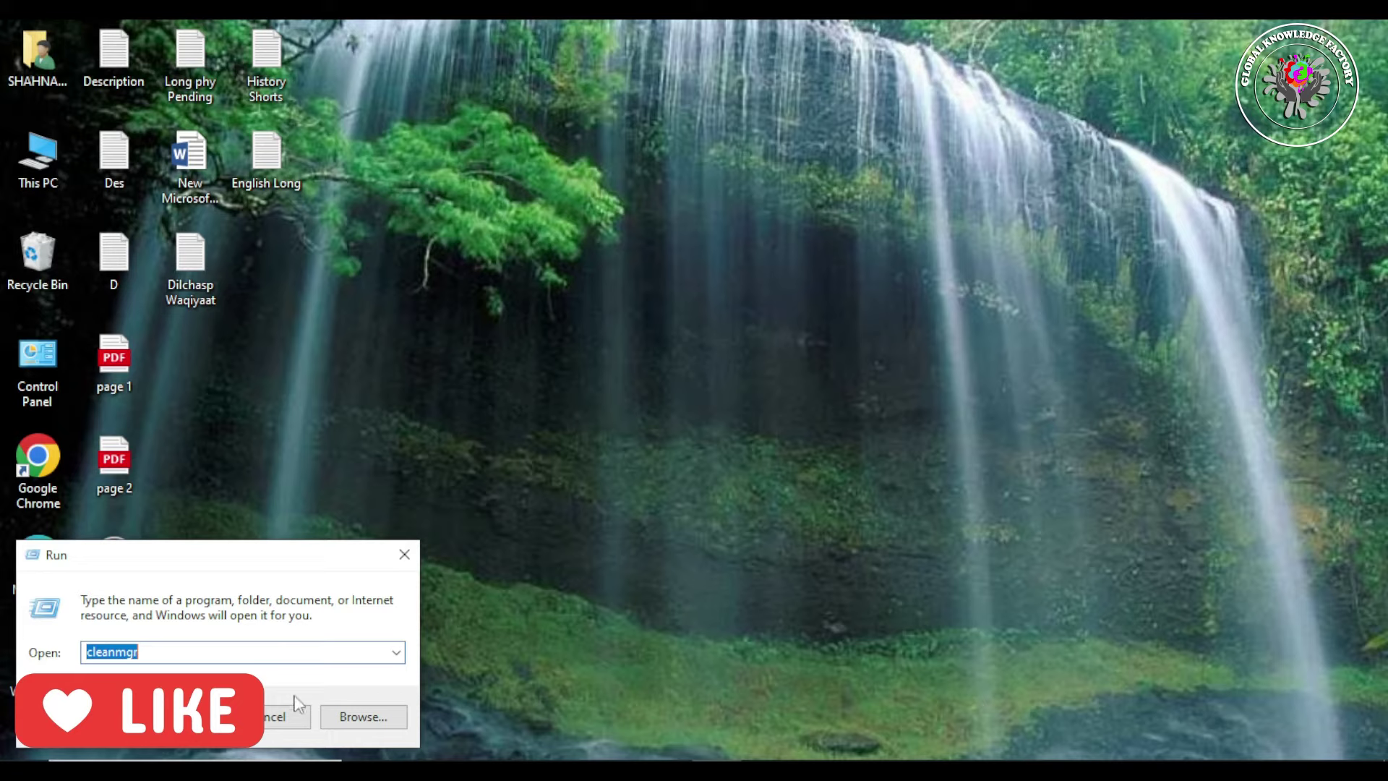
Step: Open the Windows Prefetch folder by running "prefetch", granting permanent access to the folder
key(BackSpace)
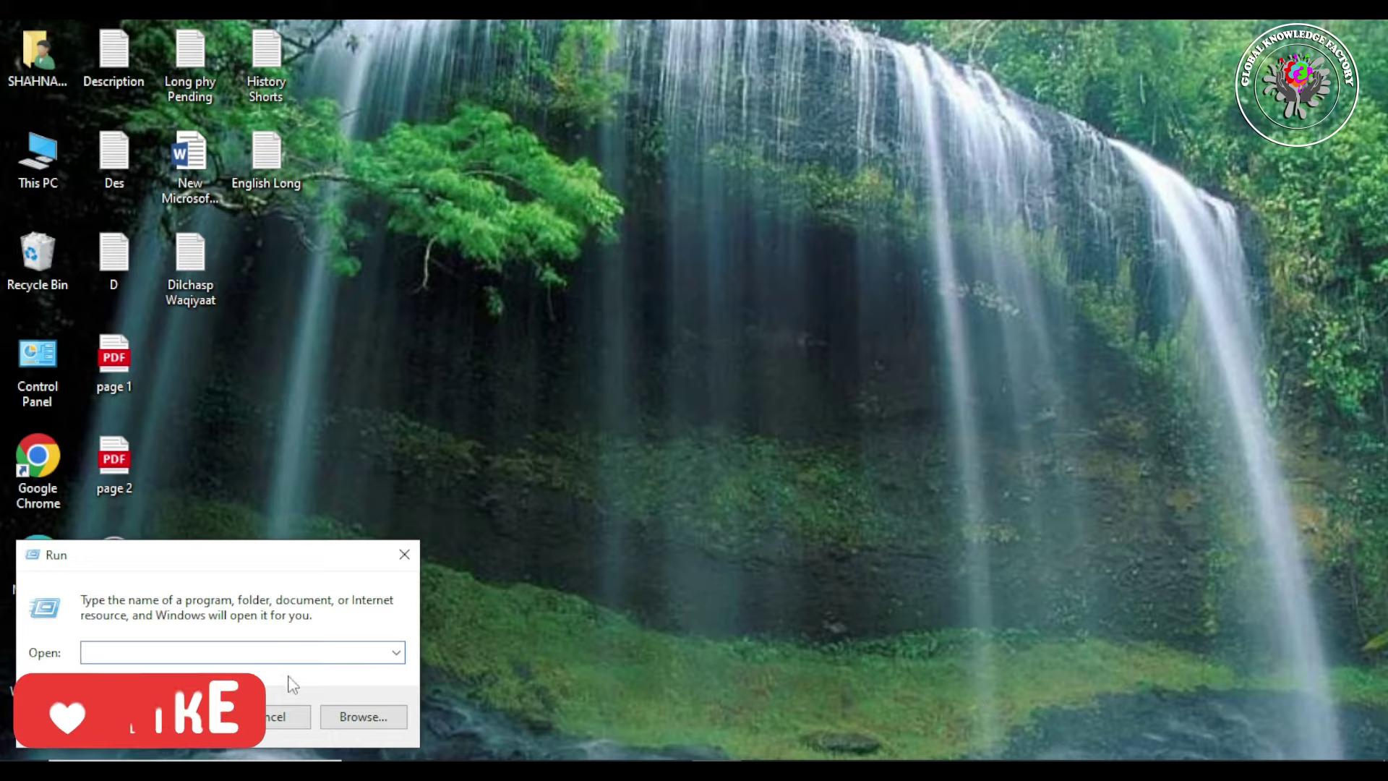
text(prefe)
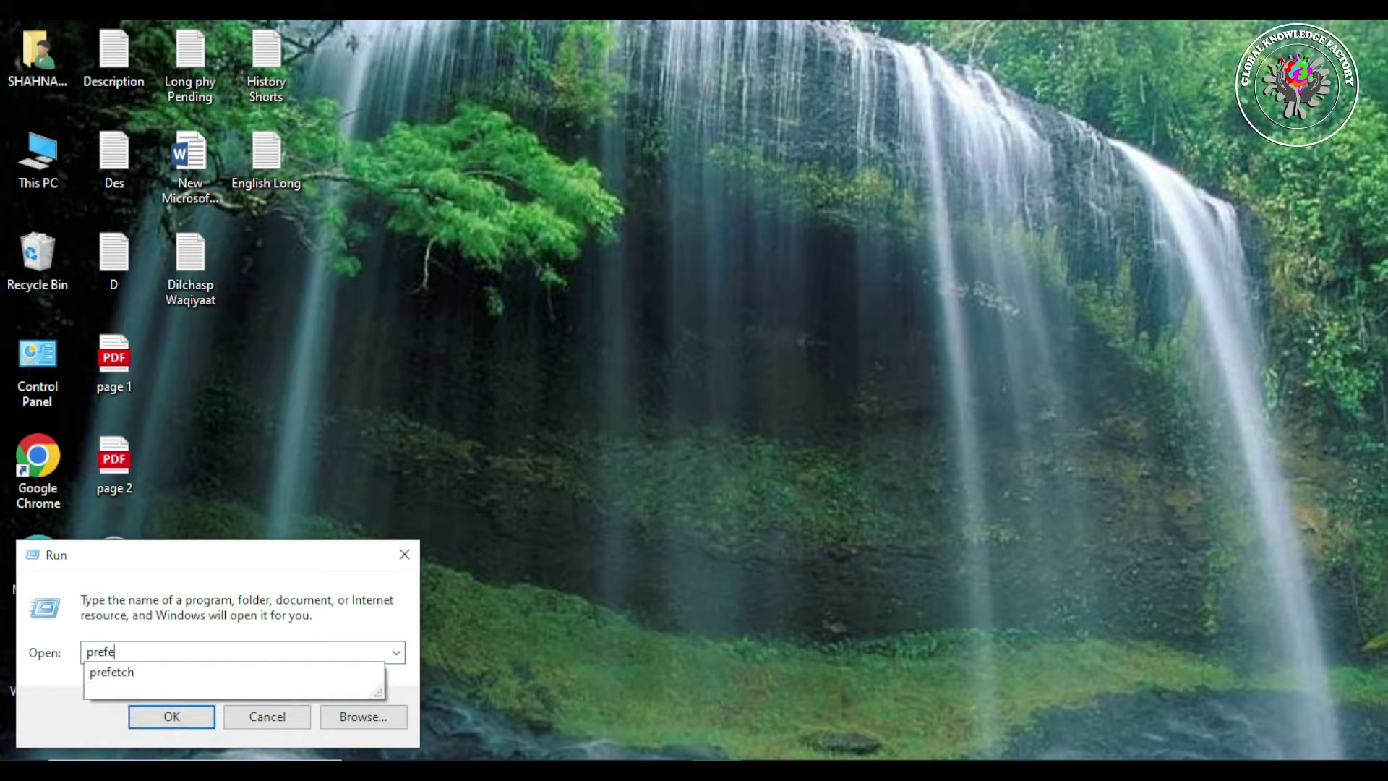
text(tc)
click(289, 677)
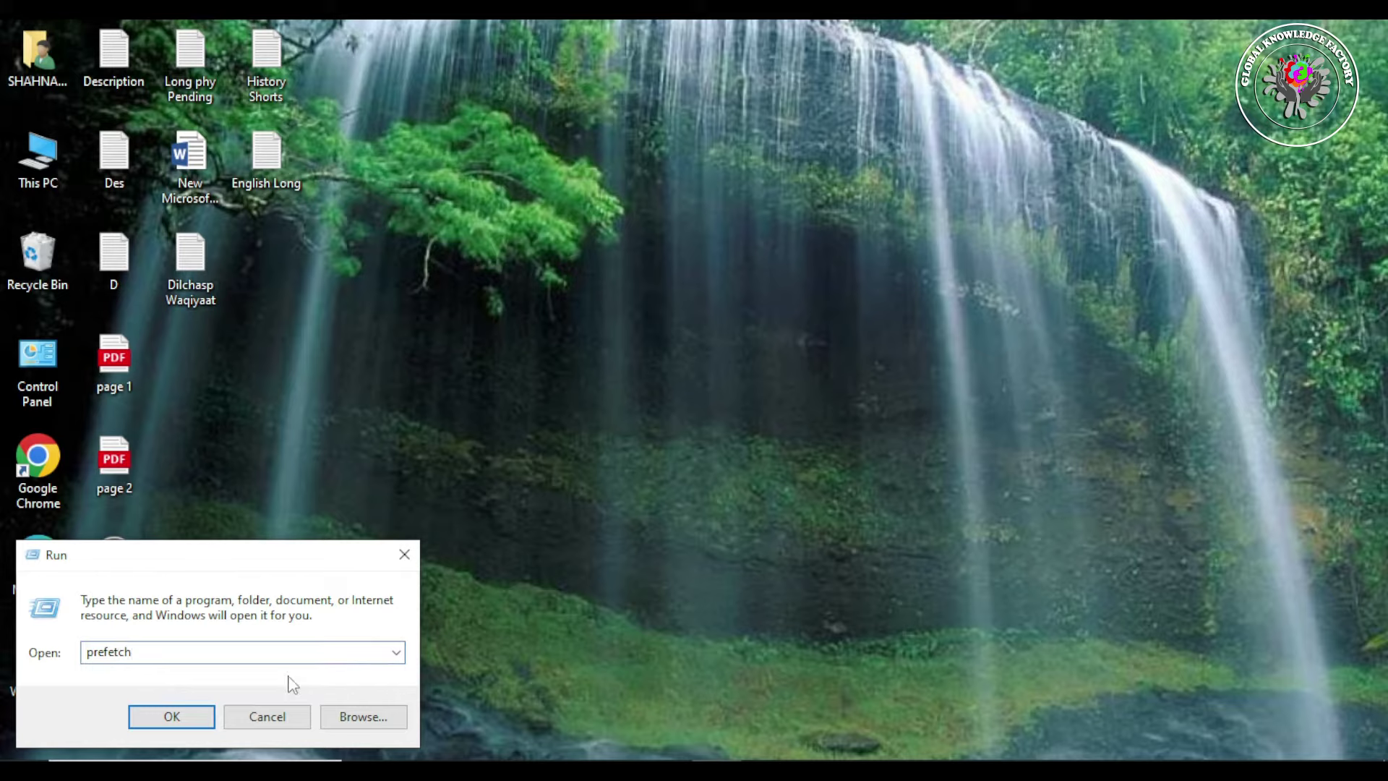
click(186, 717)
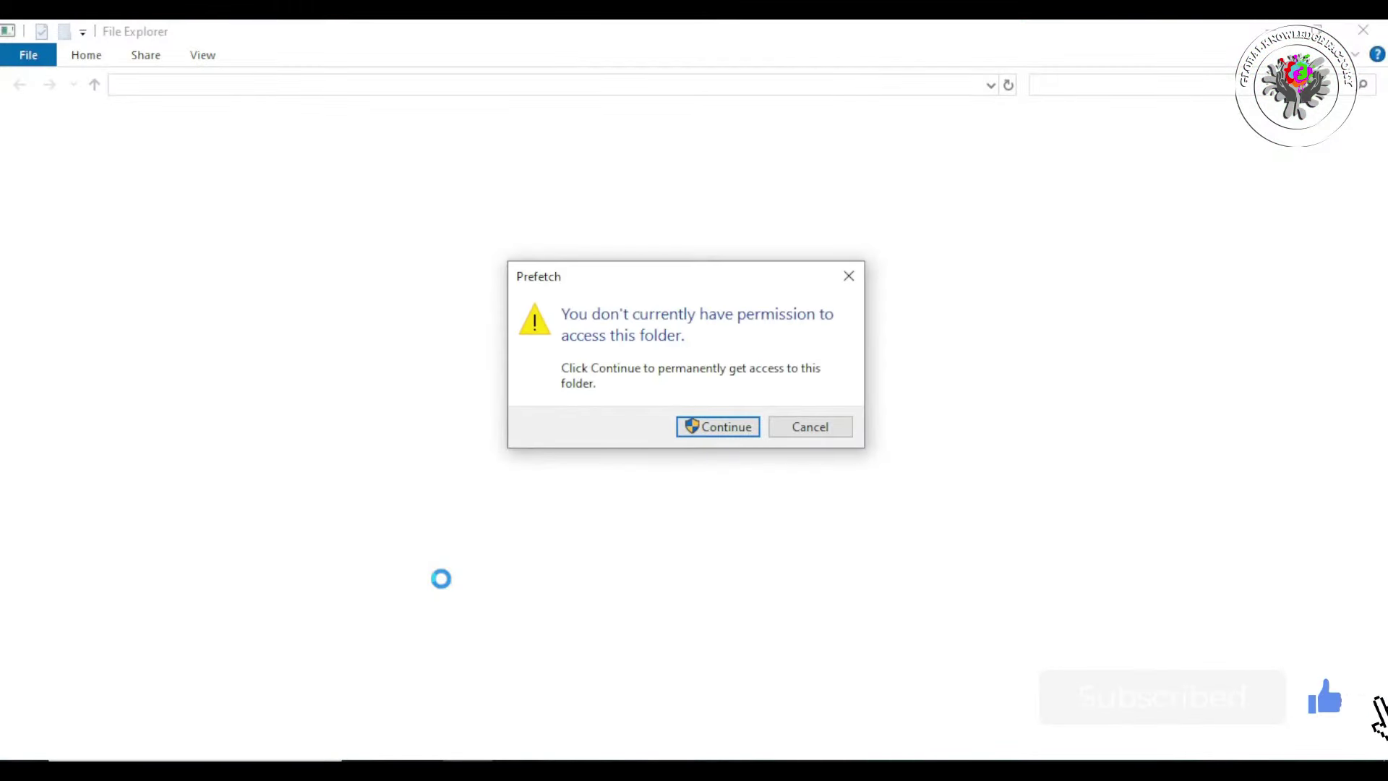
click(708, 431)
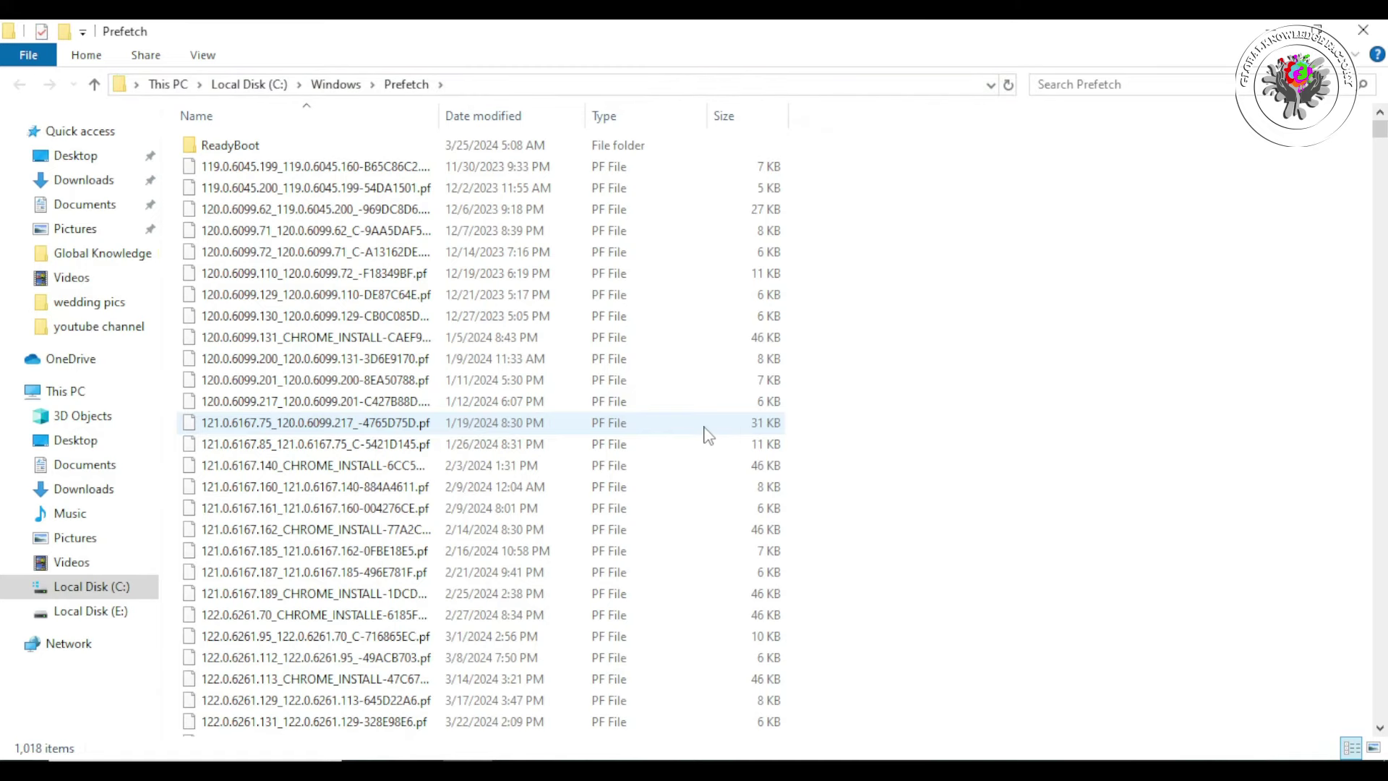
Step: Delete all items in the Prefetch folder, skipping the file that is in use
key(ctrl+a)
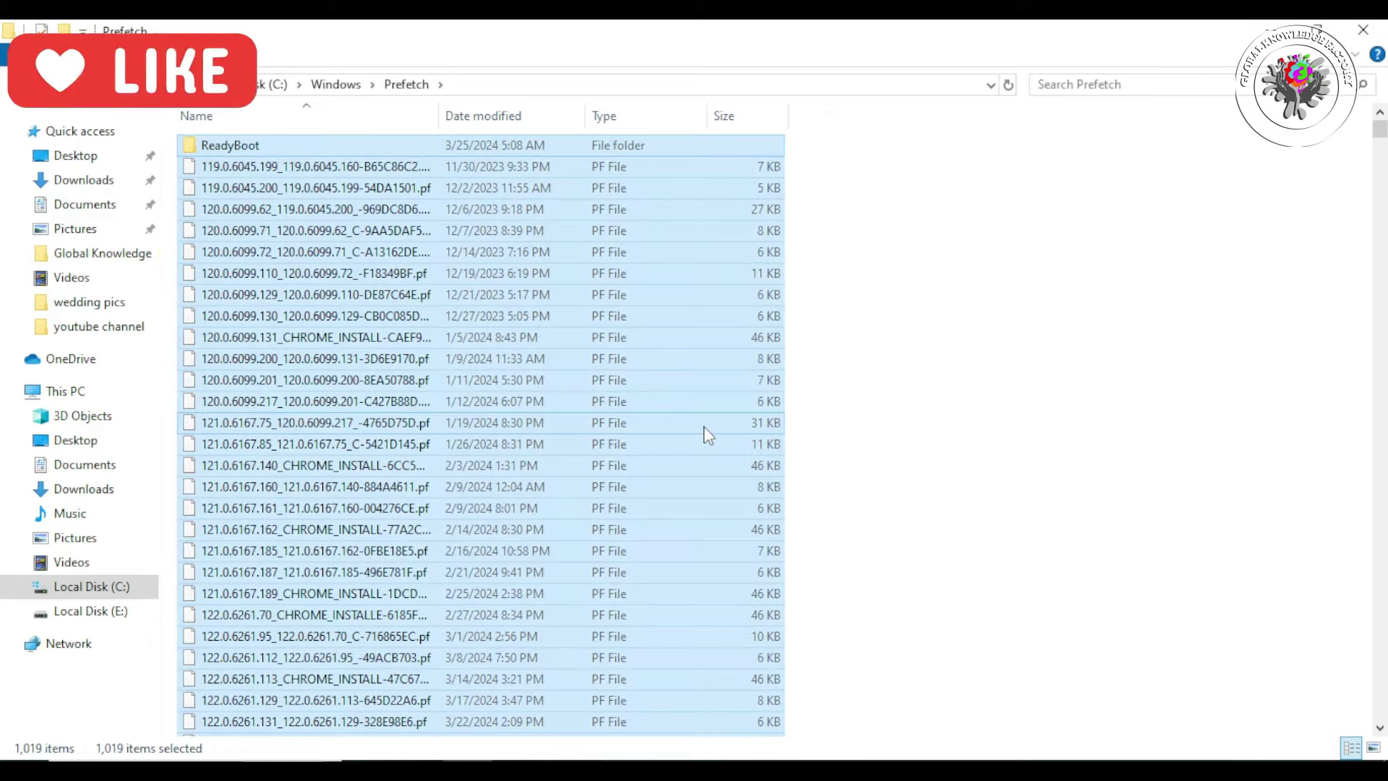
key(Delete)
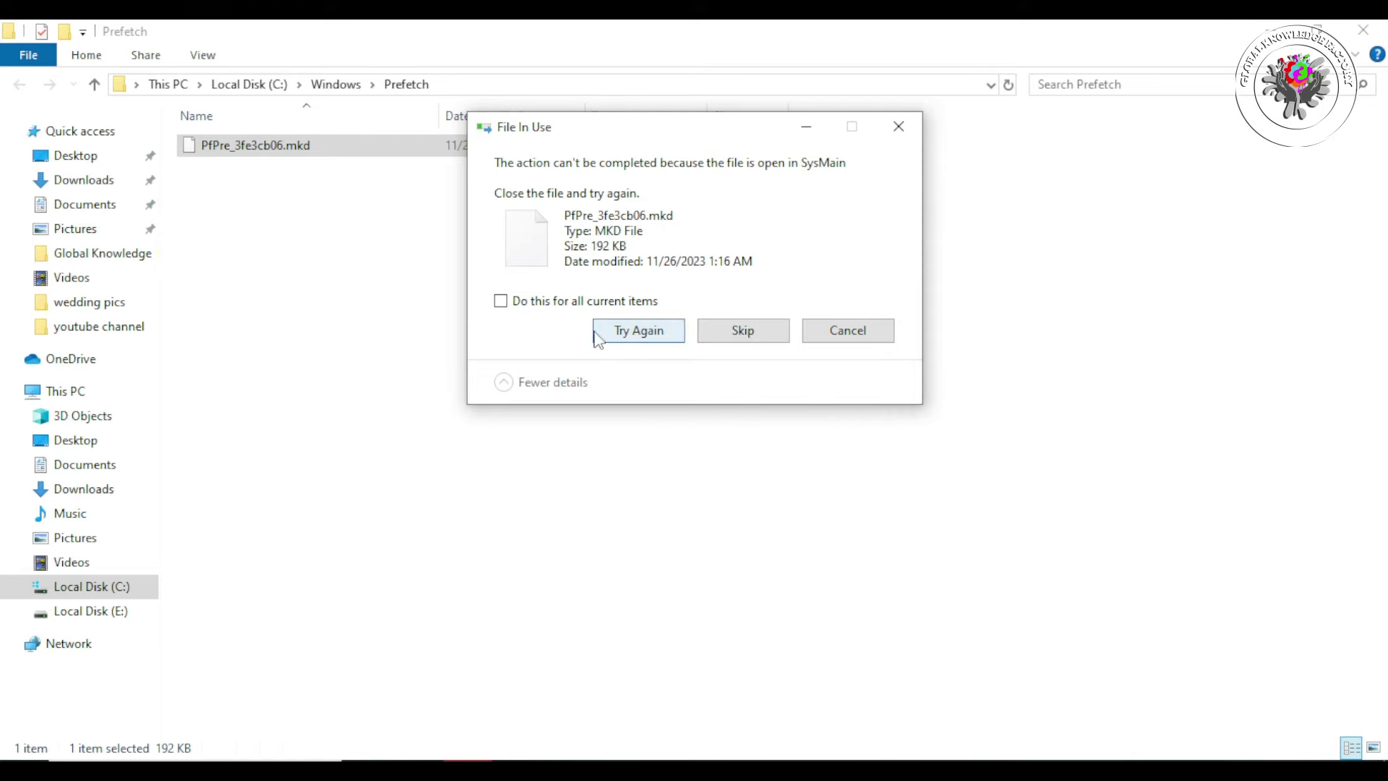
click(743, 330)
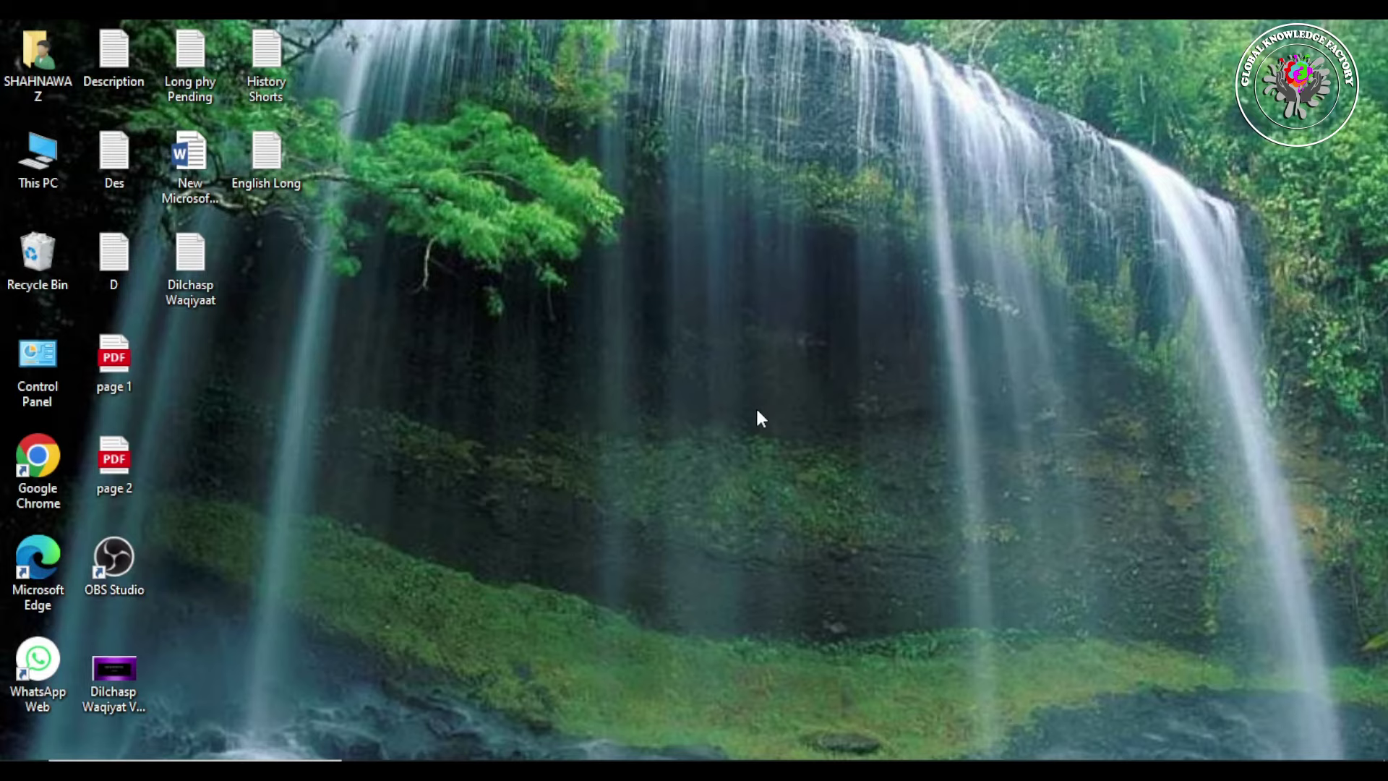
Step: Open the Windows Temp folder by running "temp", granting permanent access to the folder
key(super+r)
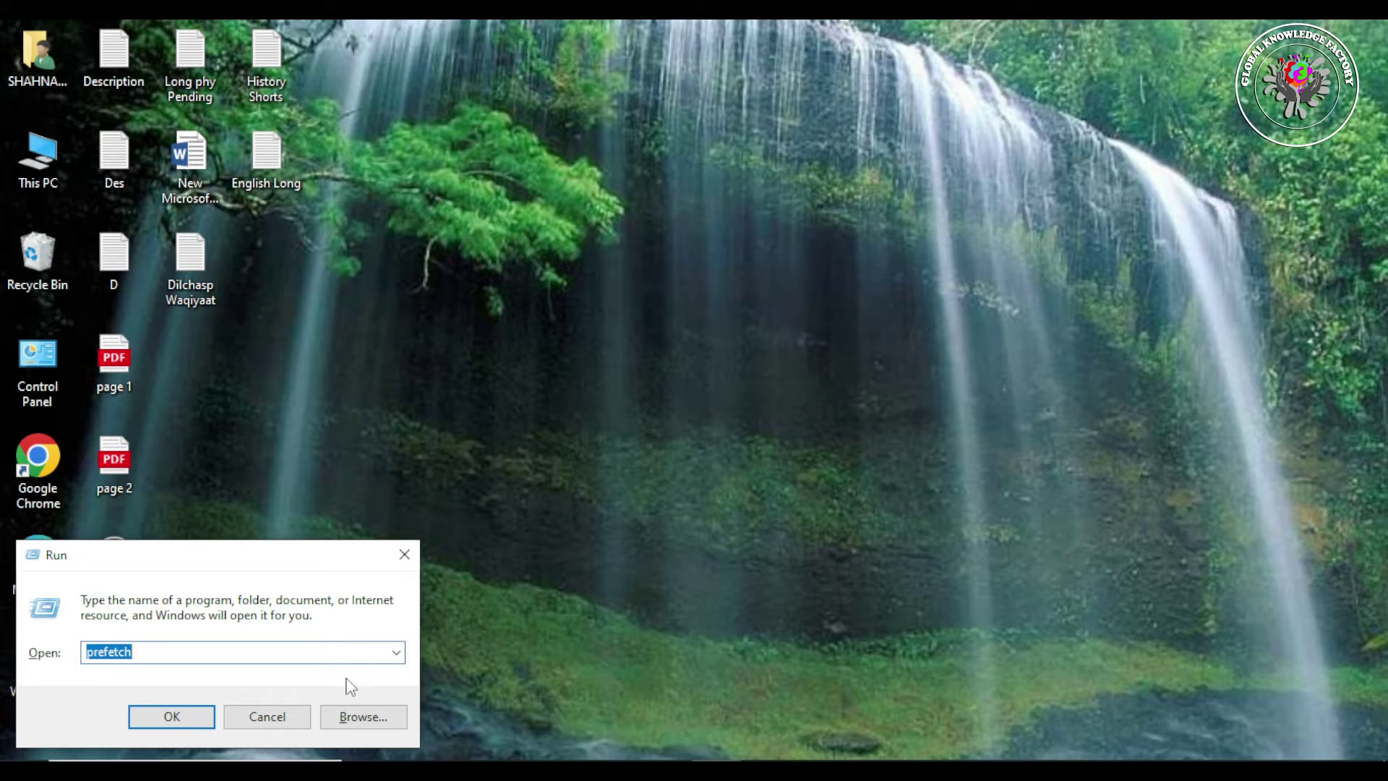
key(BackSpace)
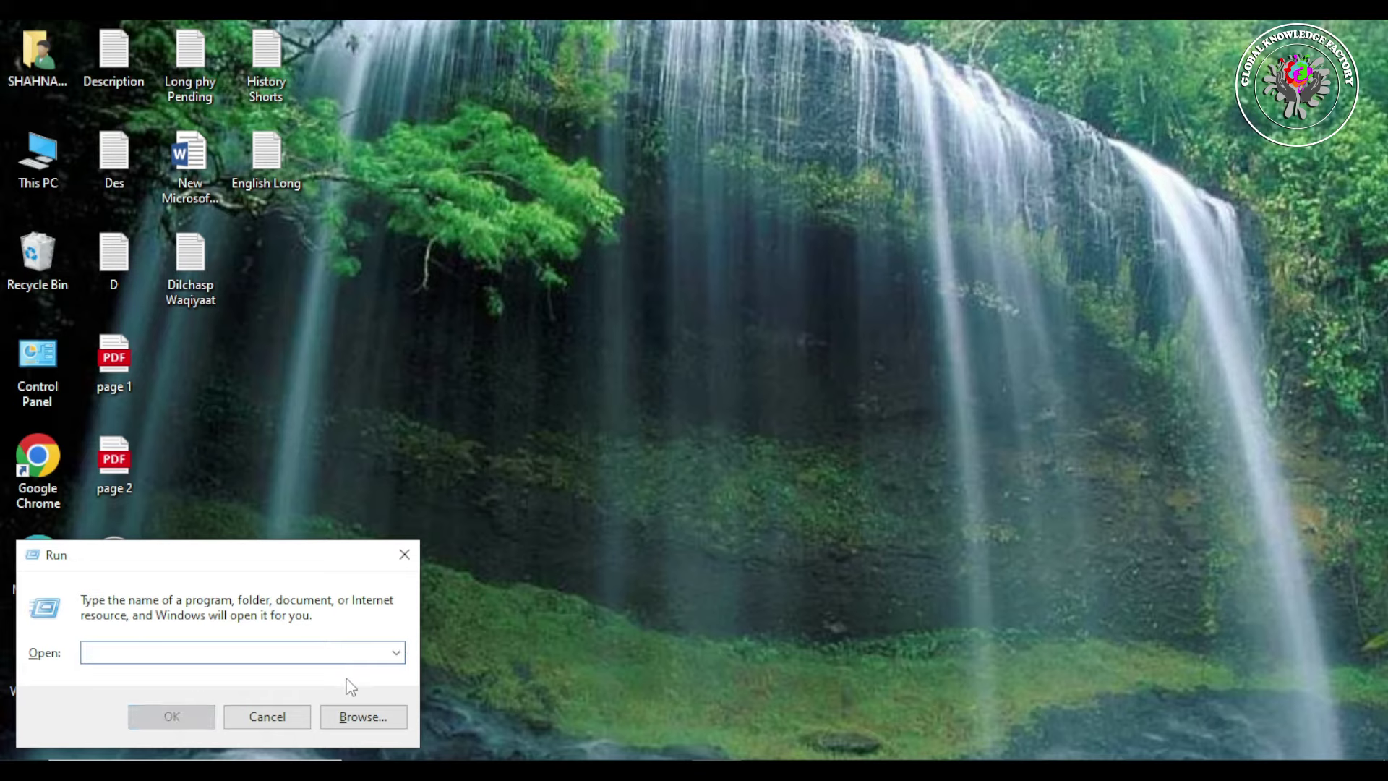
text(temp)
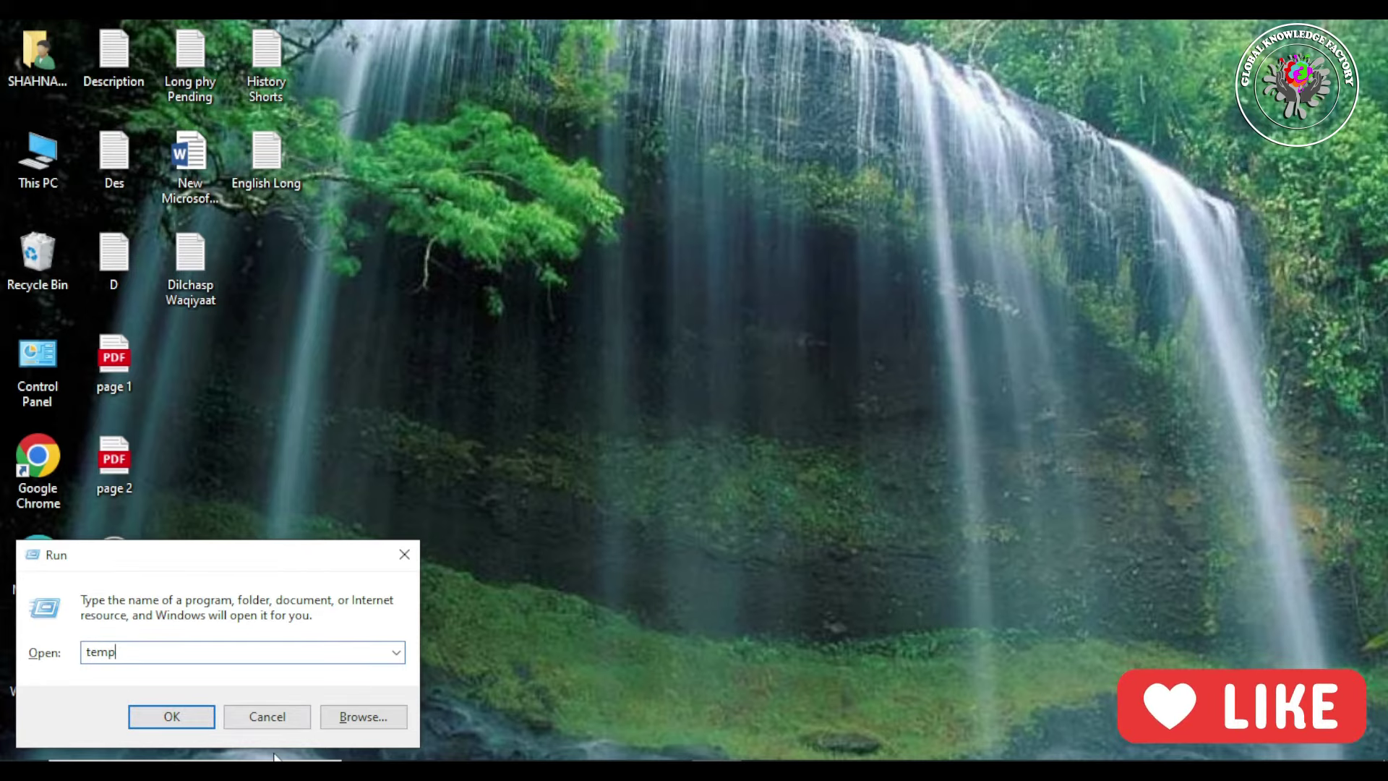
click(180, 719)
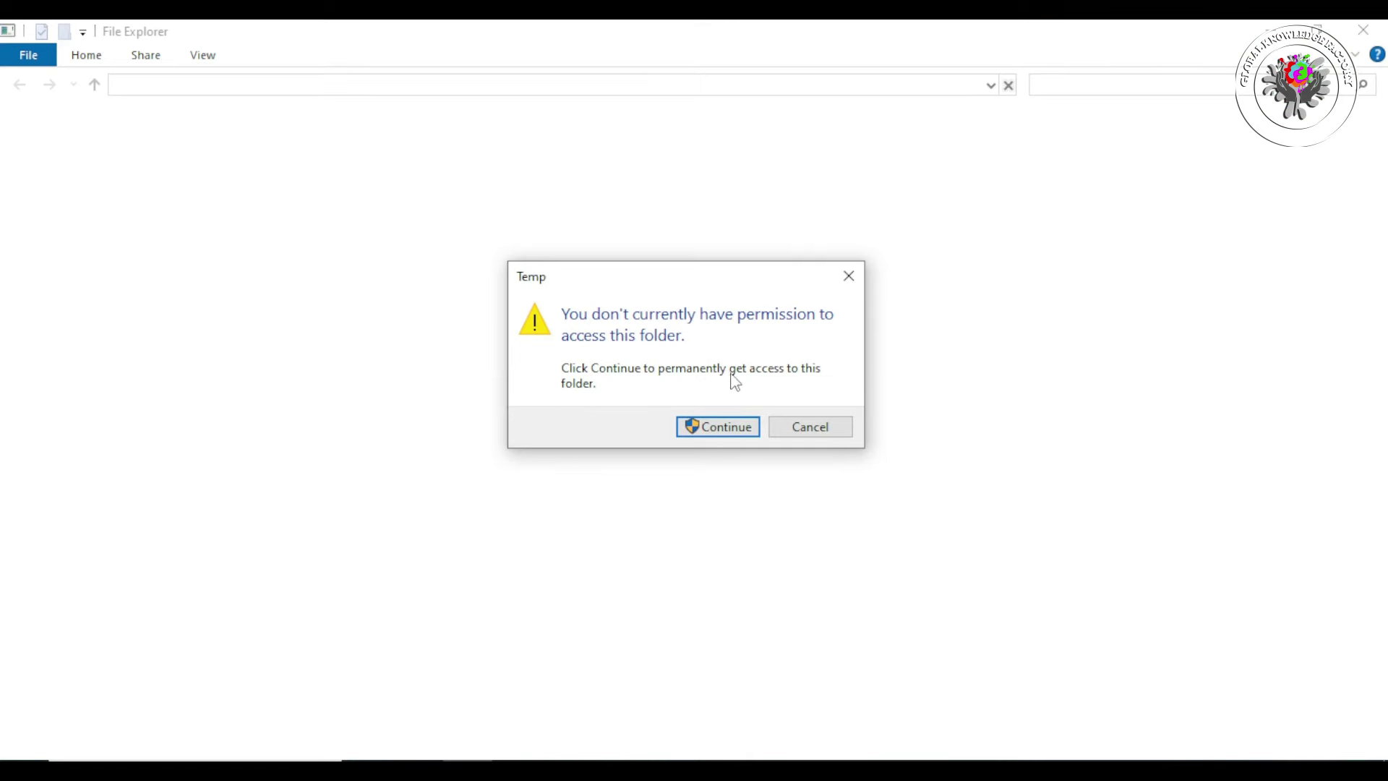
click(723, 432)
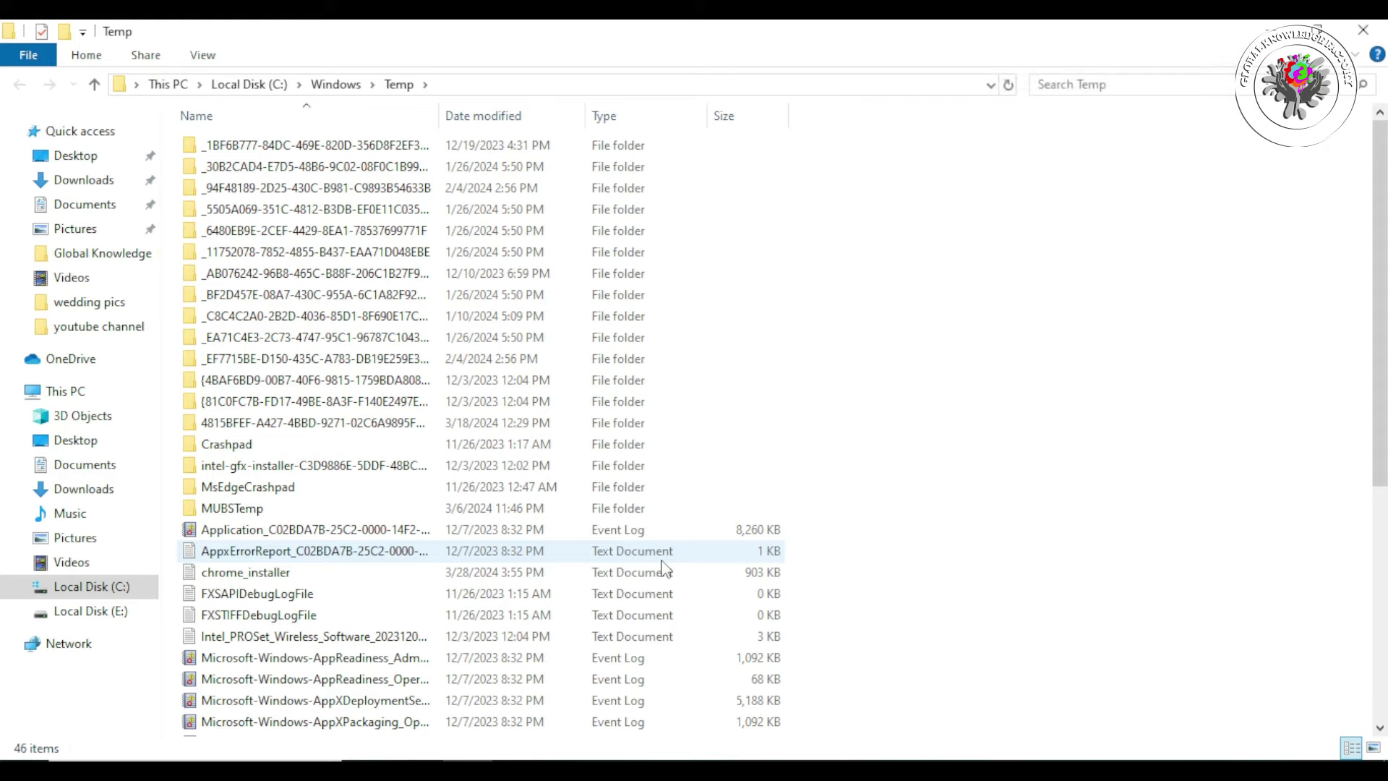
Step: Delete all items in the Windows Temp folder, skipping those that need administrator permission, and close the folder window
key(ctrl+a)
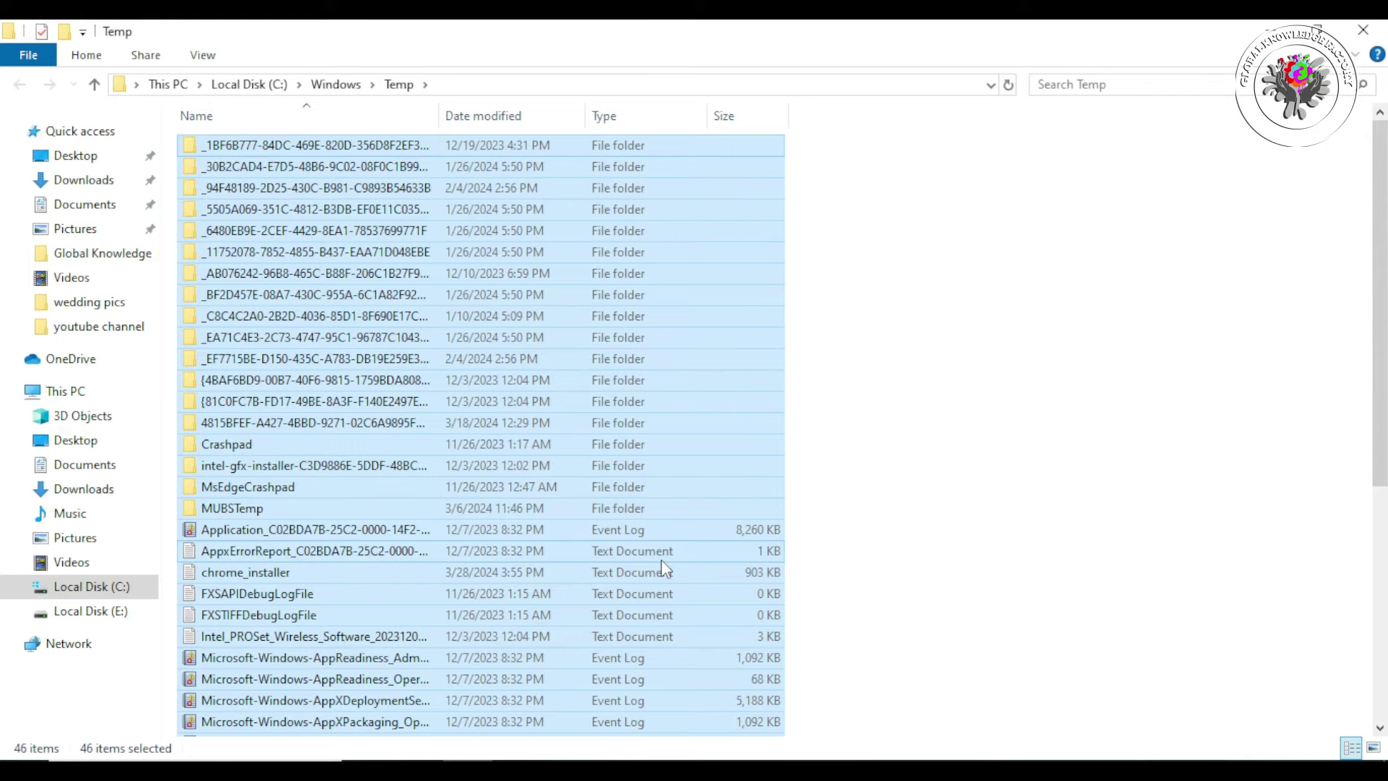
key(Delete)
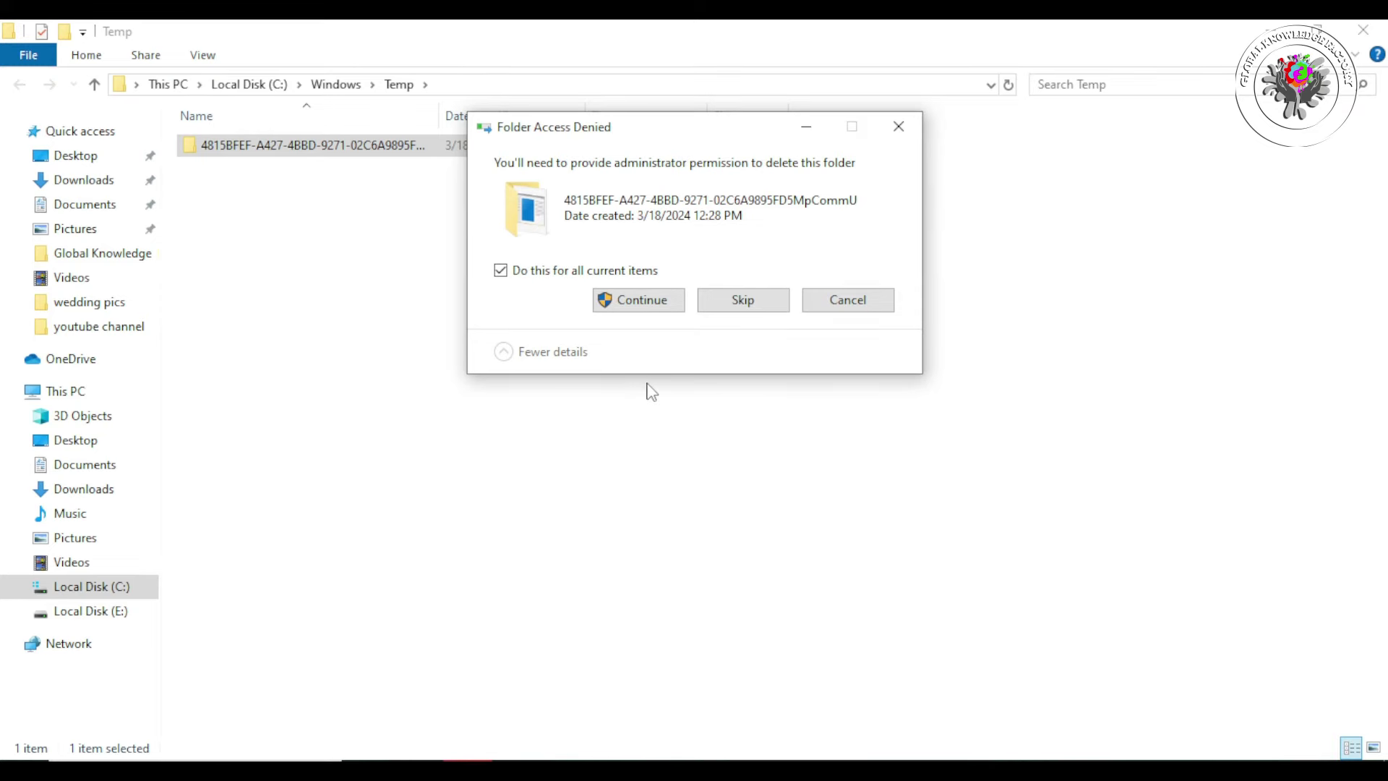
click(742, 300)
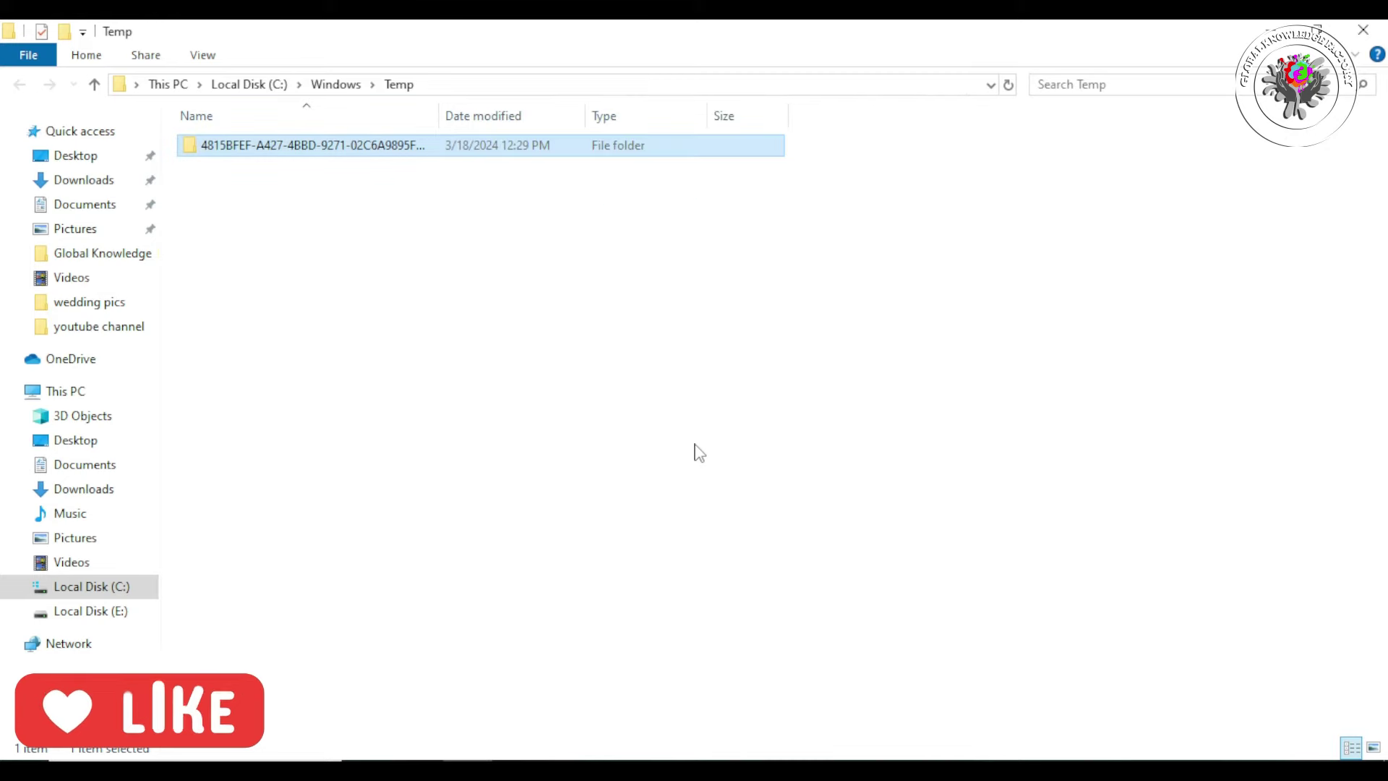
click(1362, 29)
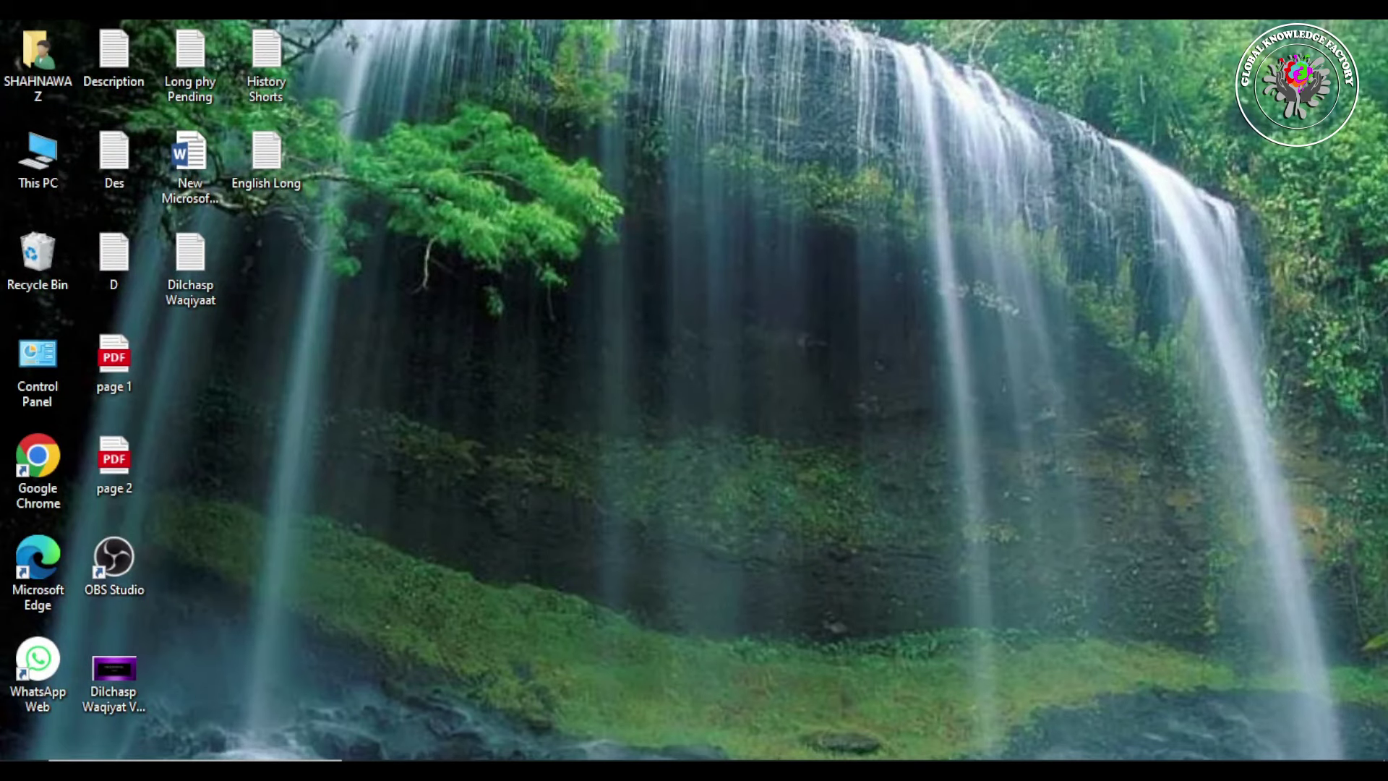
Step: Find the Run dialog through Windows search and run "%temp%" to open the user's local Temp folder
key(super)
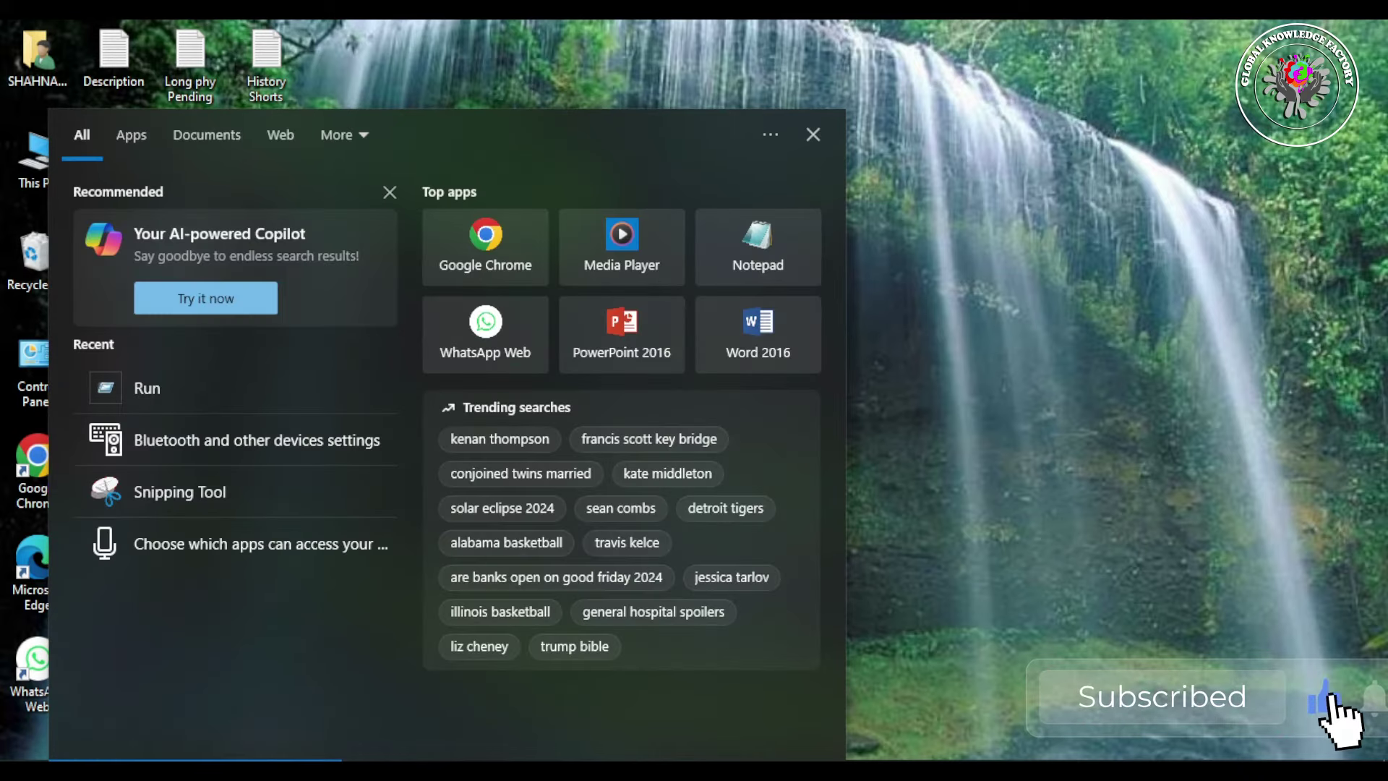
text(r)
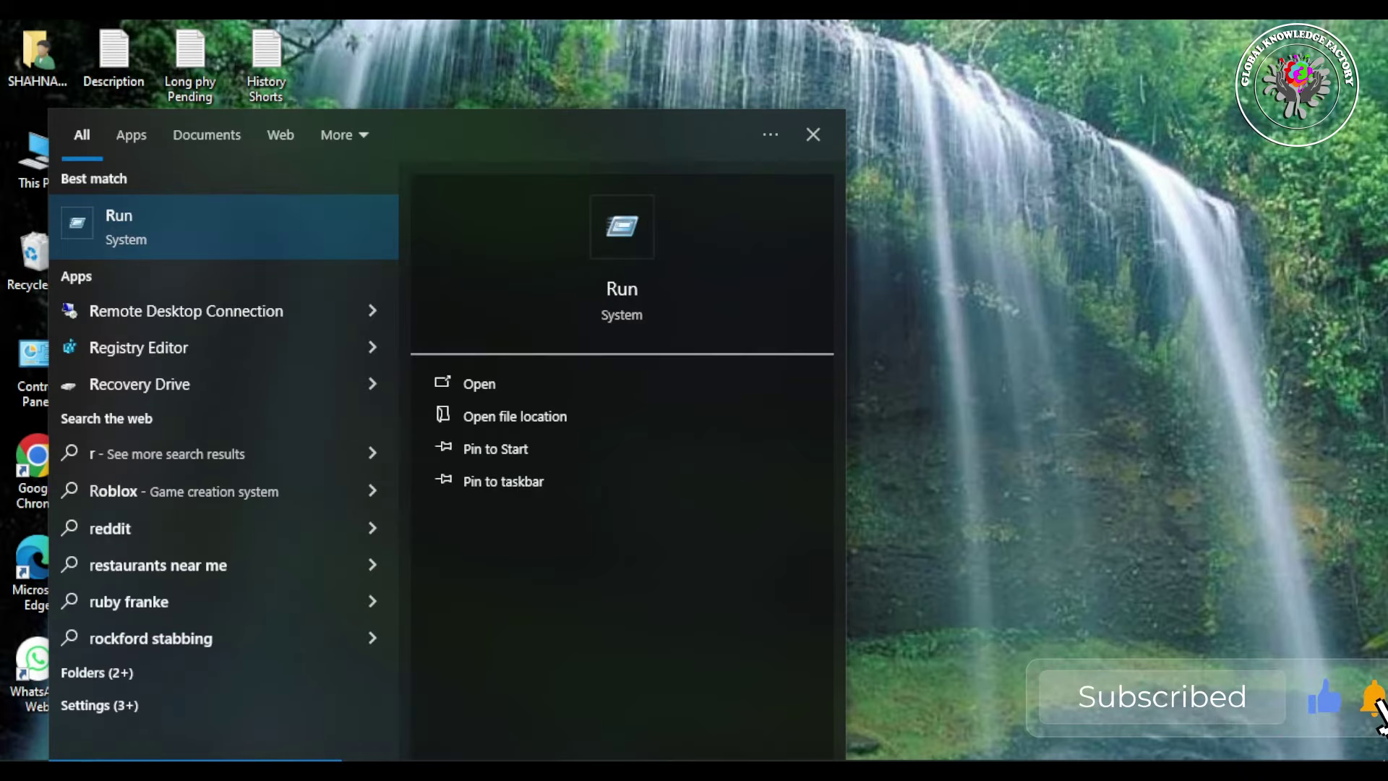
click(167, 217)
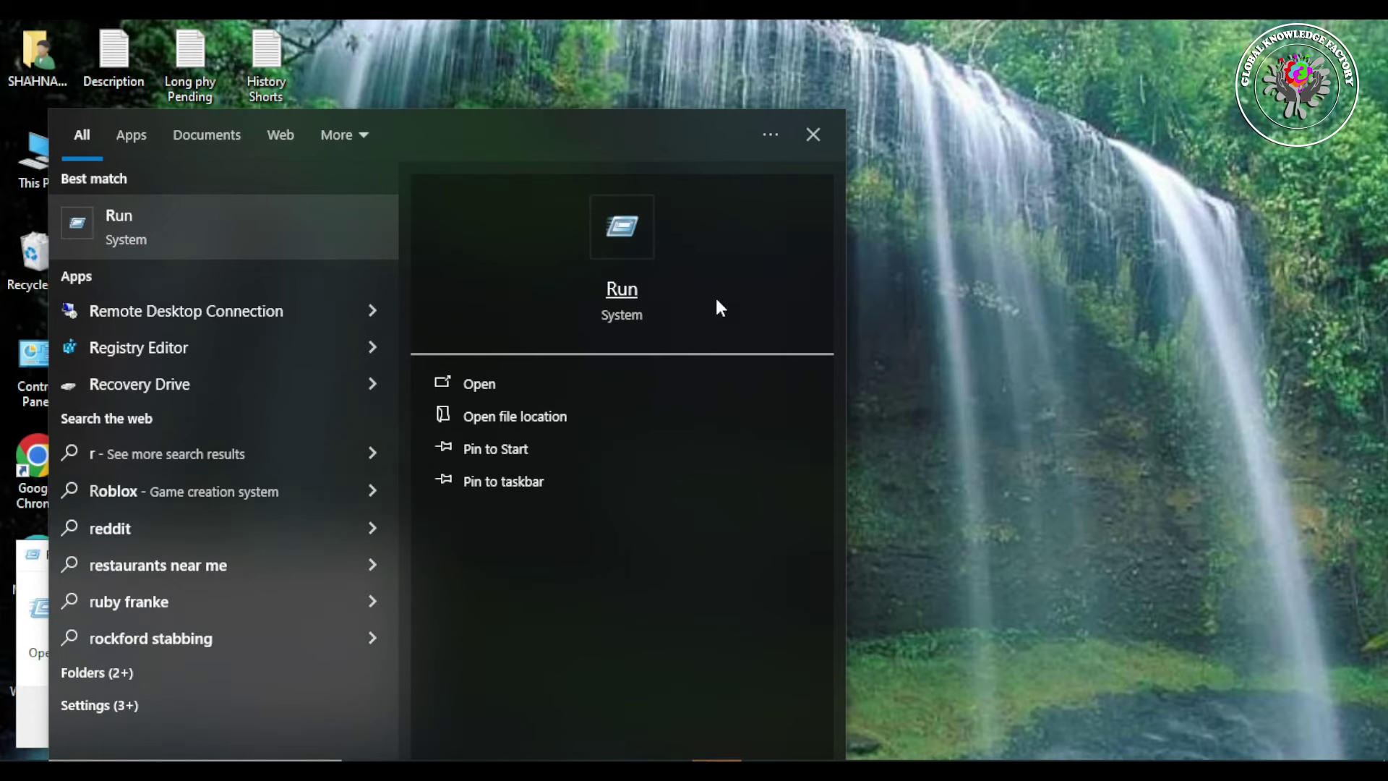
click(813, 134)
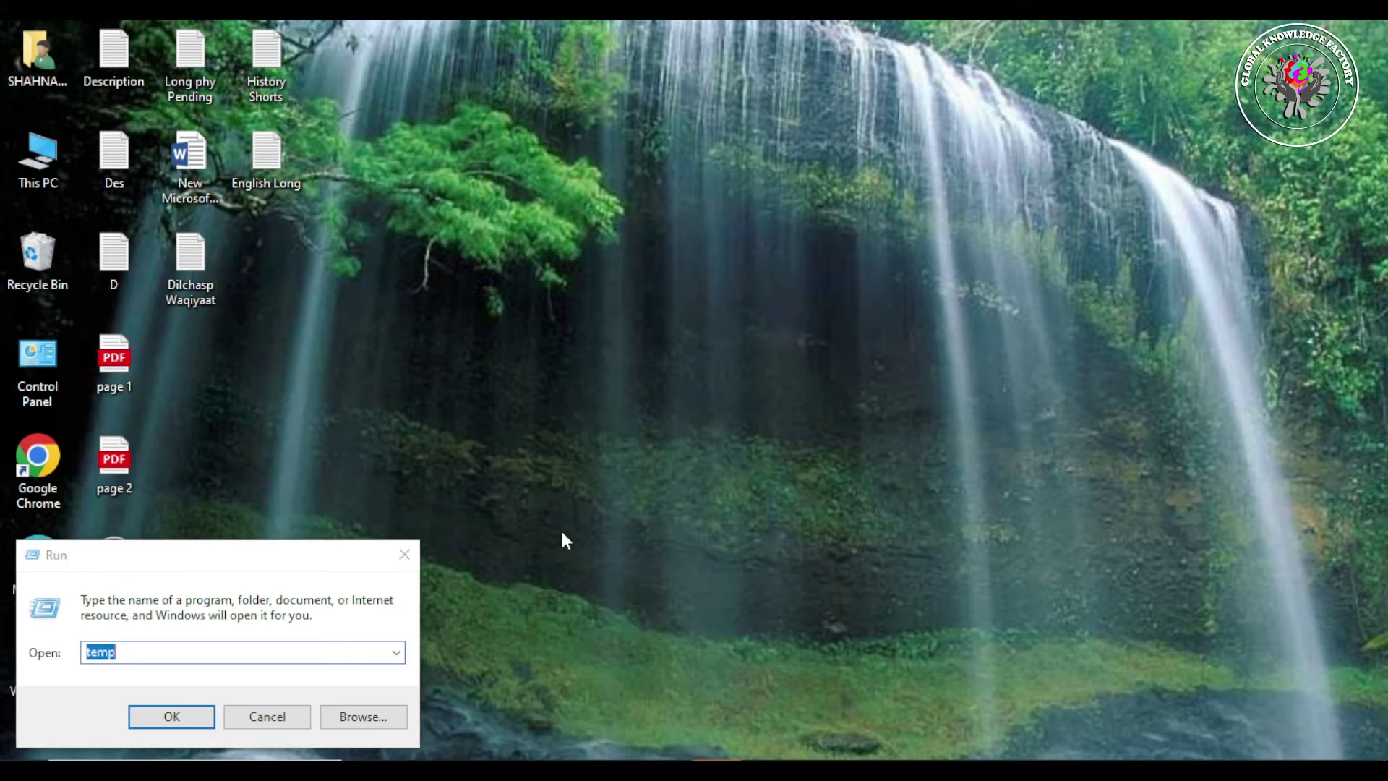
click(340, 646)
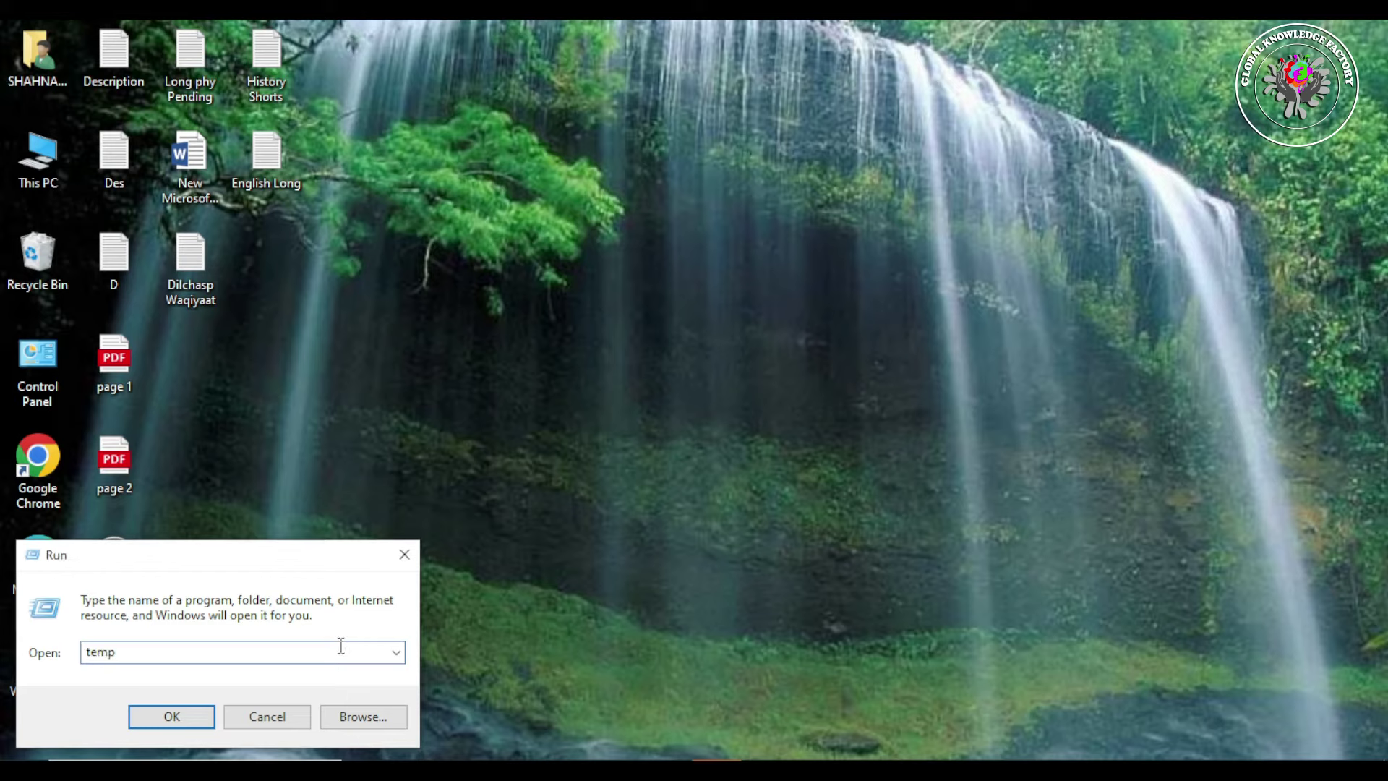
key(BackSpace)
key(BackSpace)
key(BackSpace)
key(BackSpace)
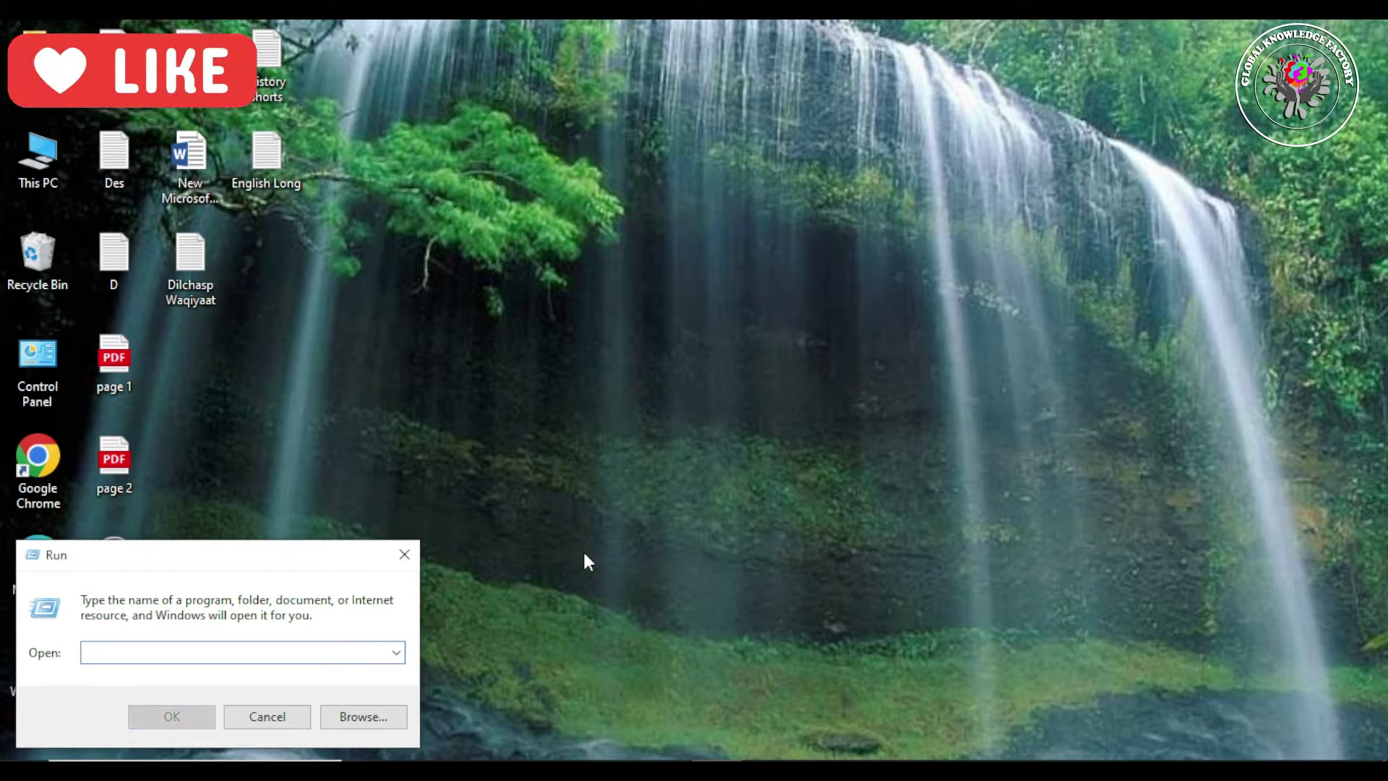
text(%temp)
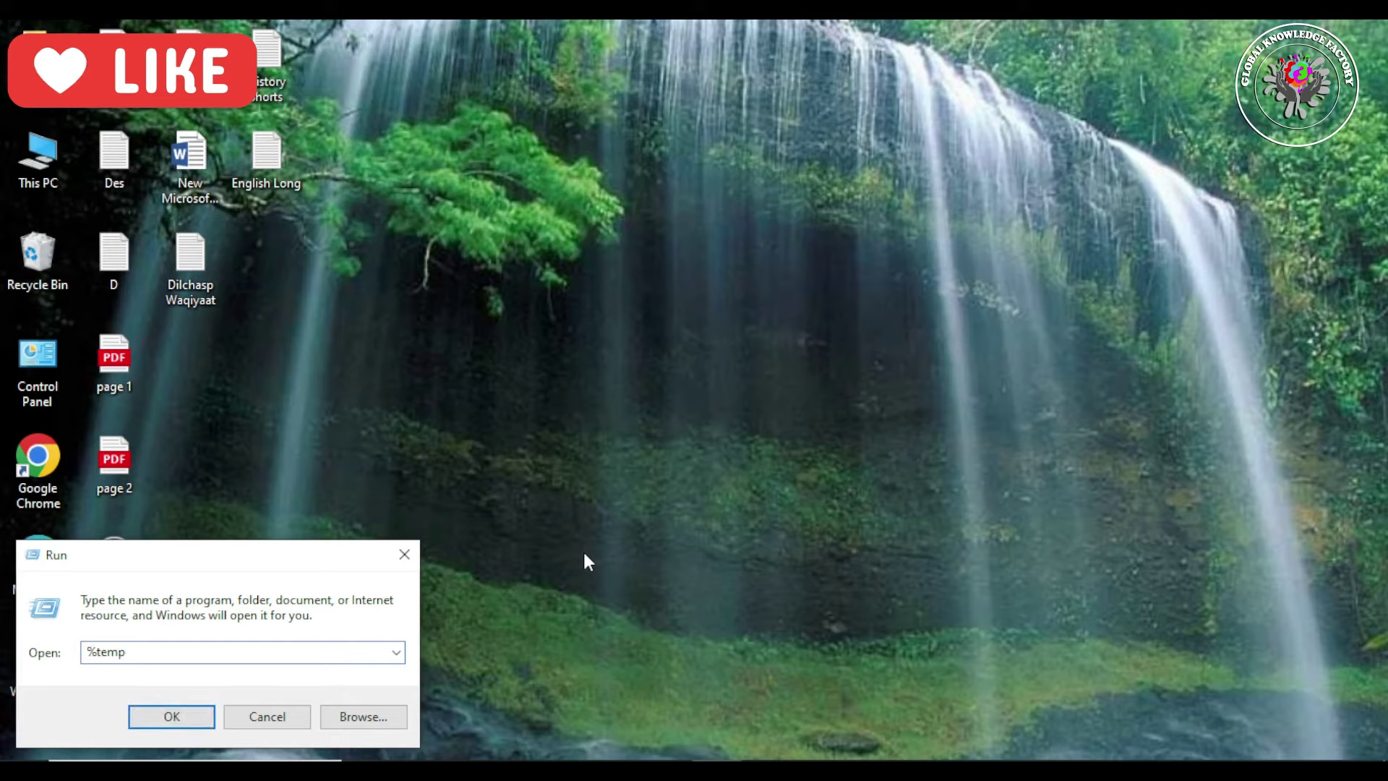
text(%)
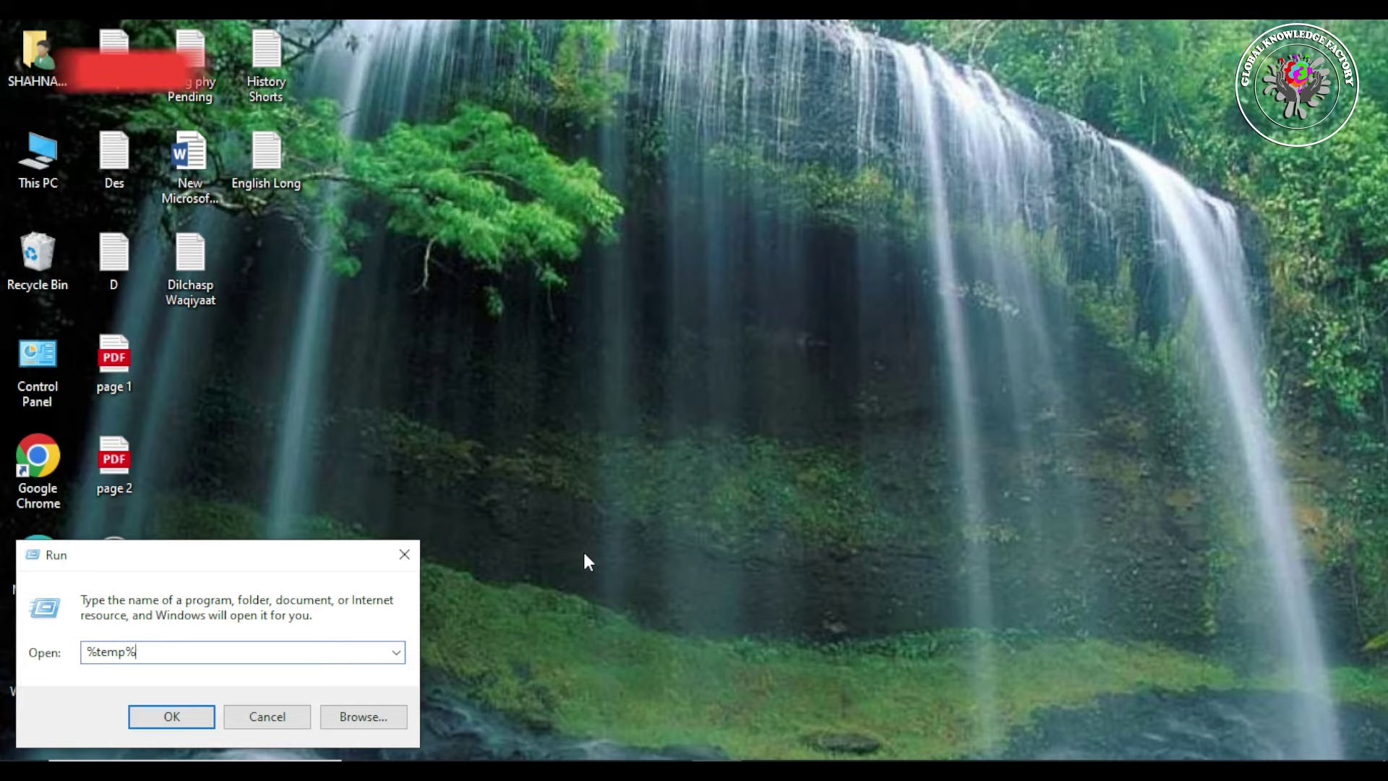
click(176, 718)
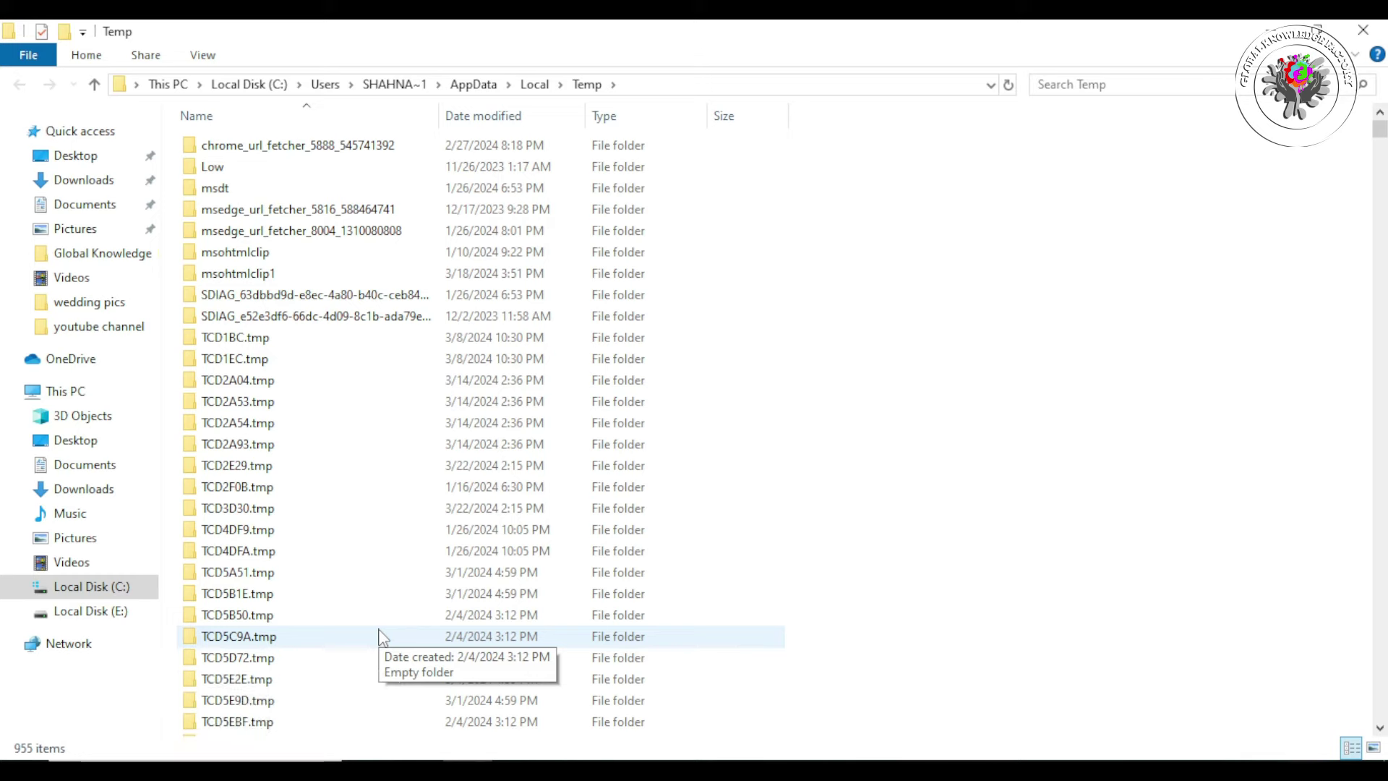
Step: Delete all items in the user's Temp folder, cancelling the lingering recycling operation and closing the folder window
key(ctrl+a)
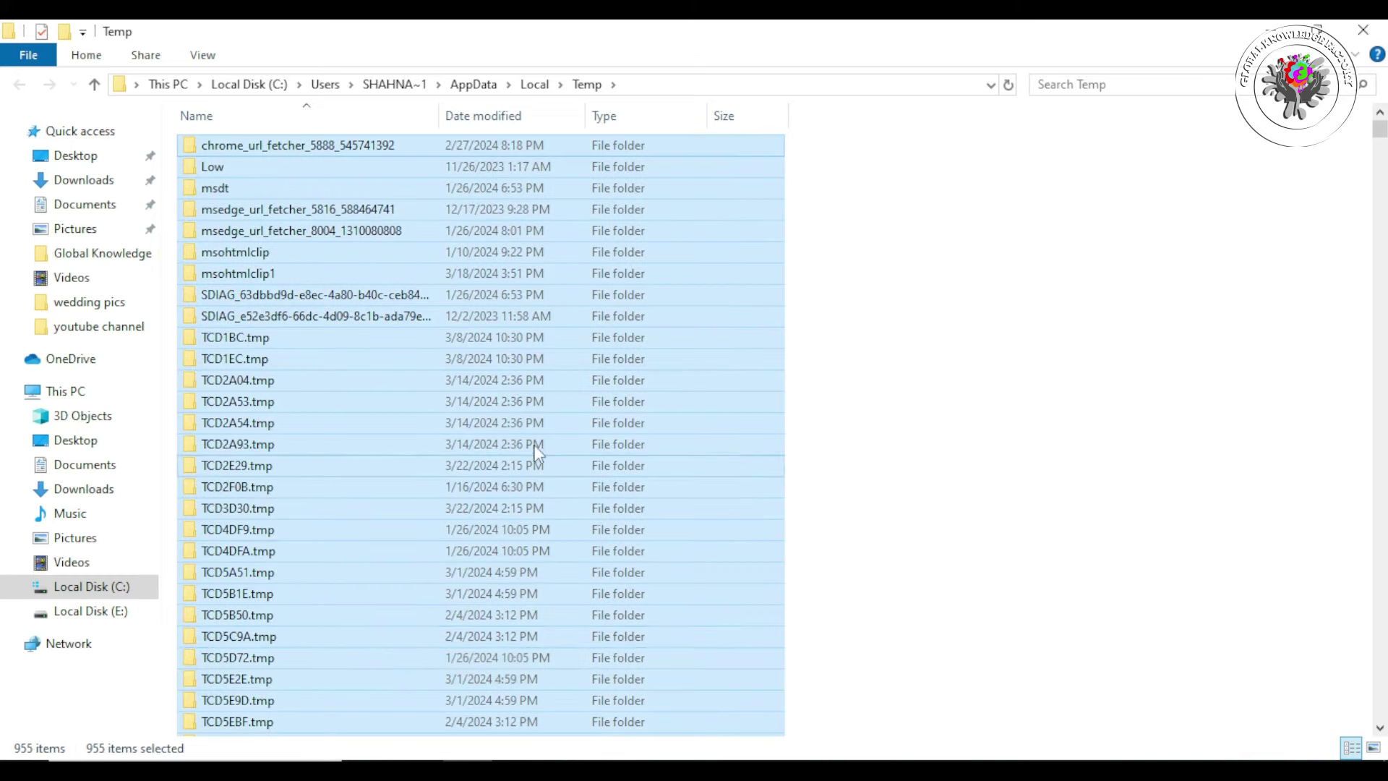
right_click(605, 233)
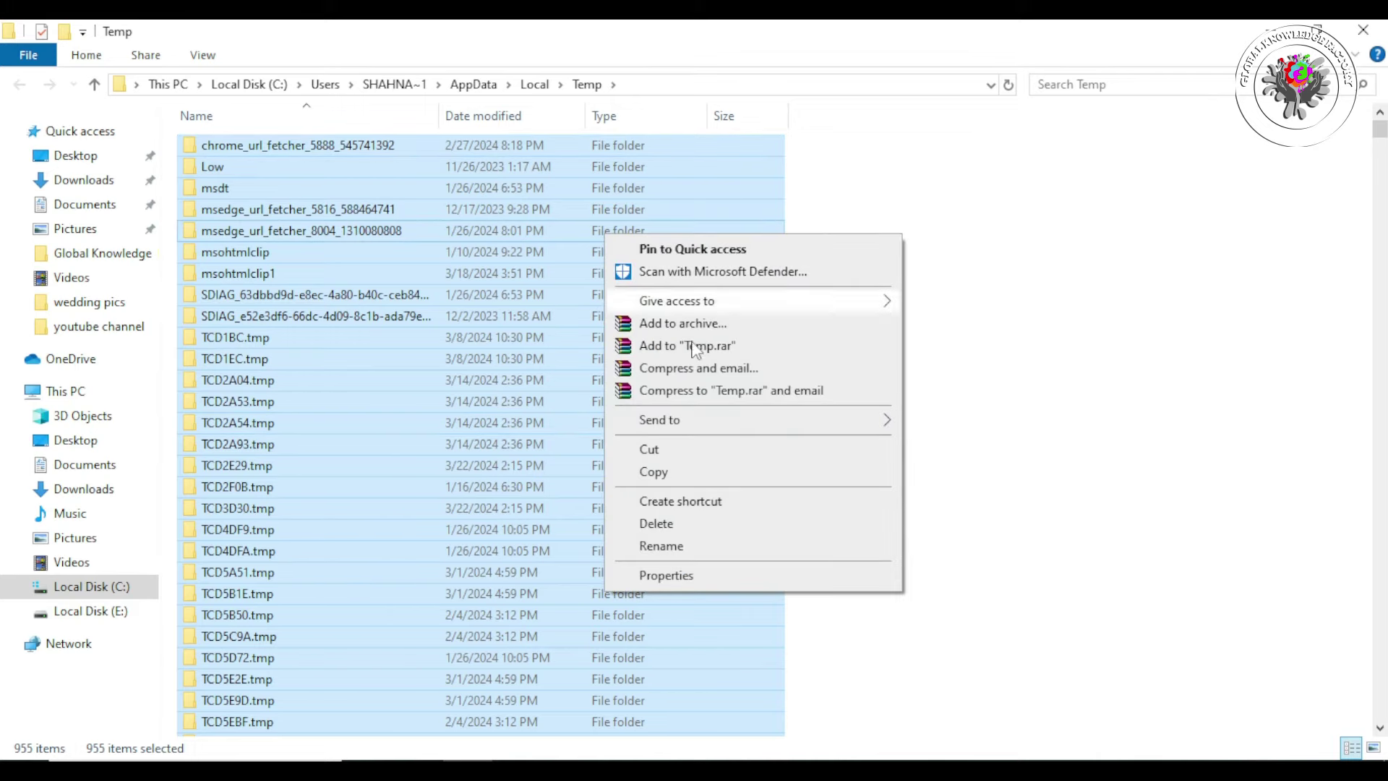
click(656, 523)
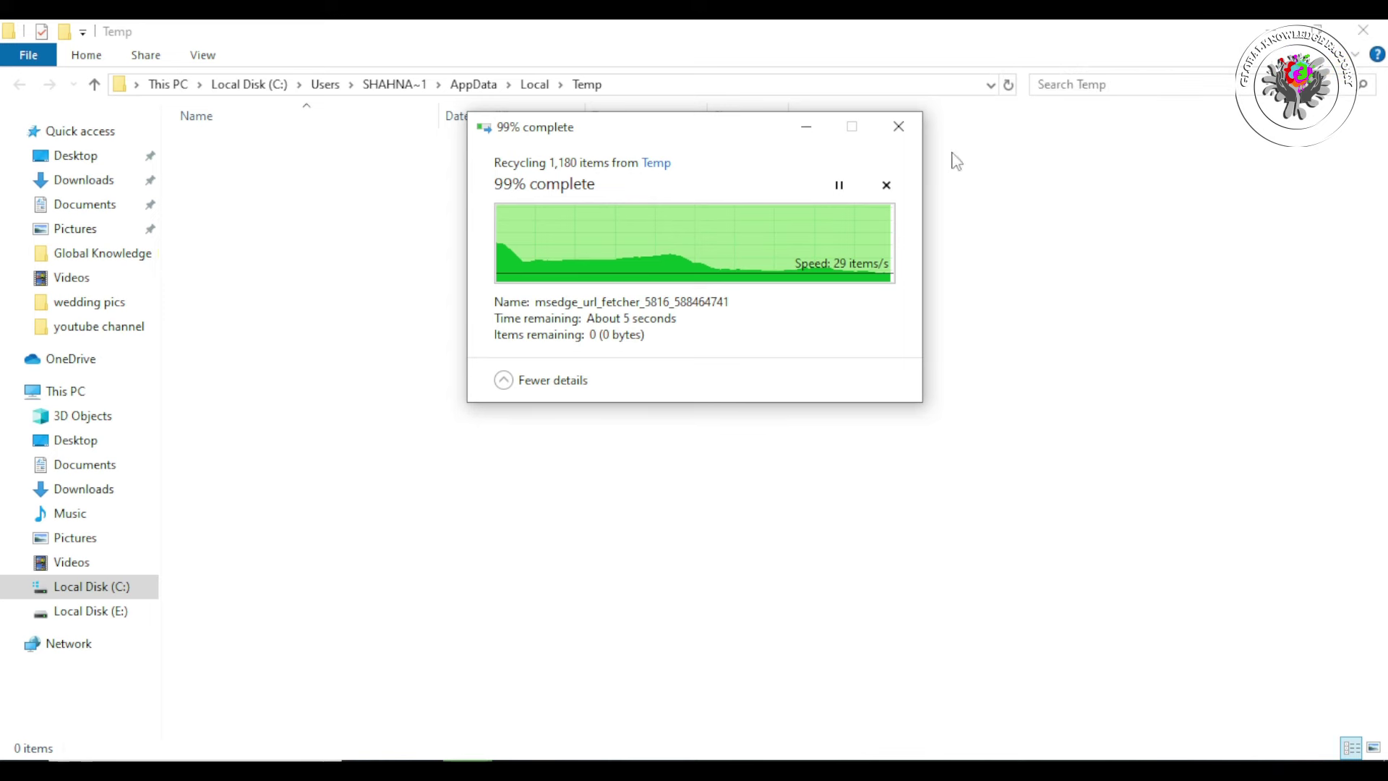
click(904, 125)
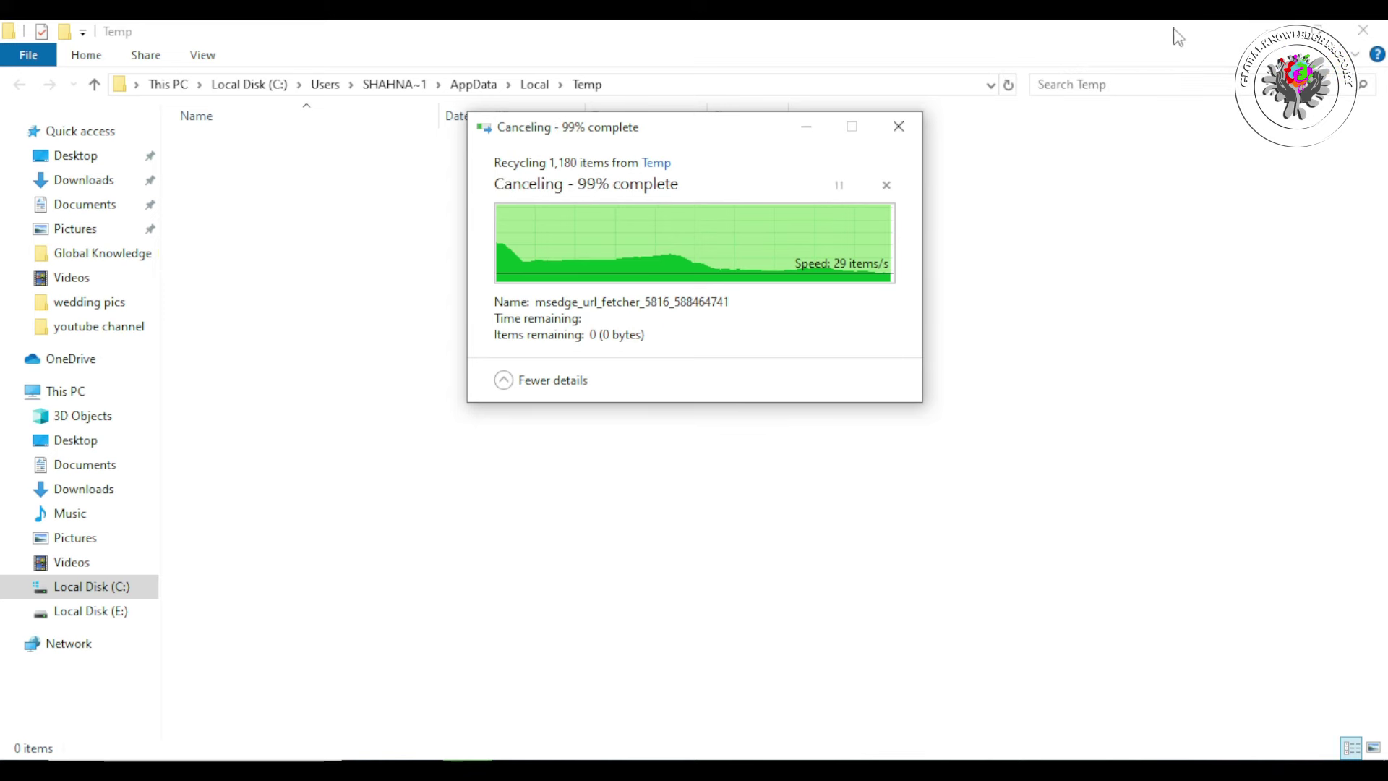
click(1363, 29)
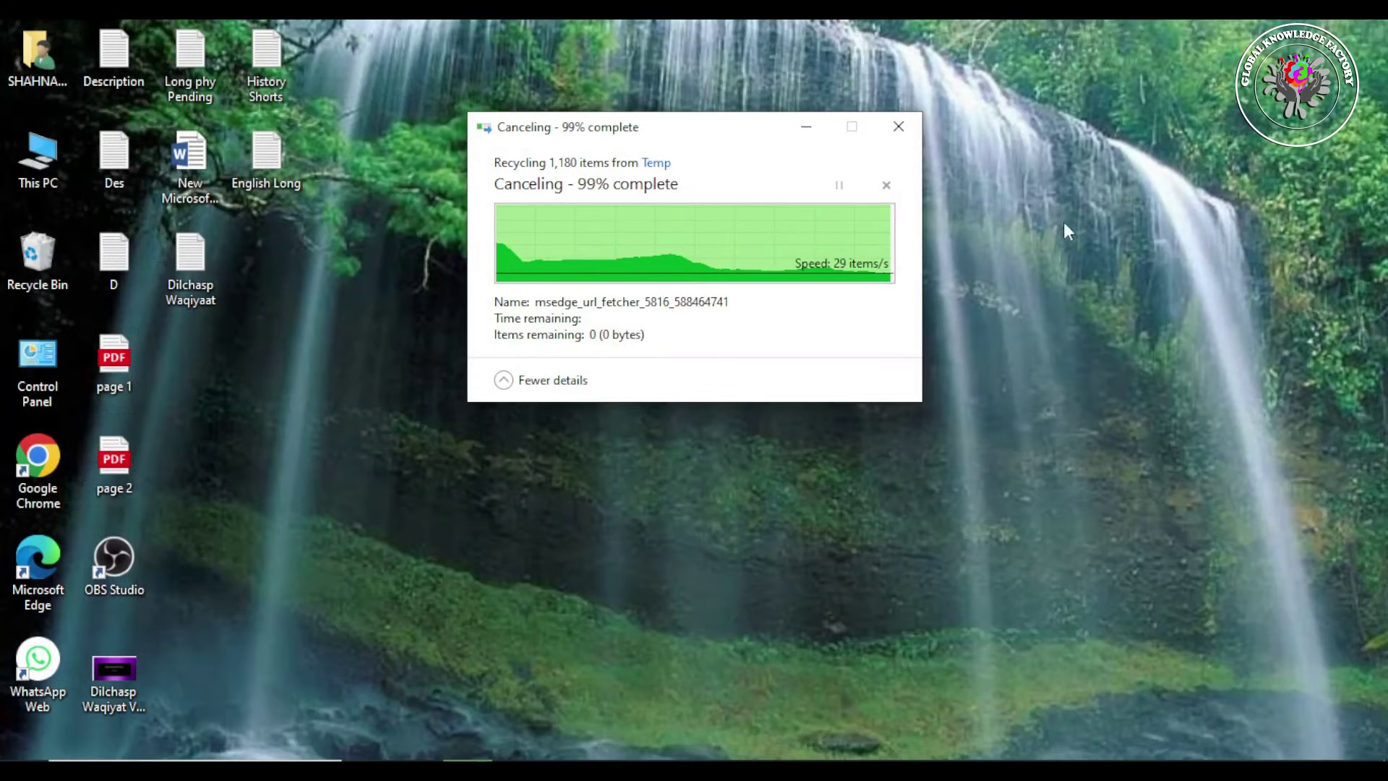
click(897, 127)
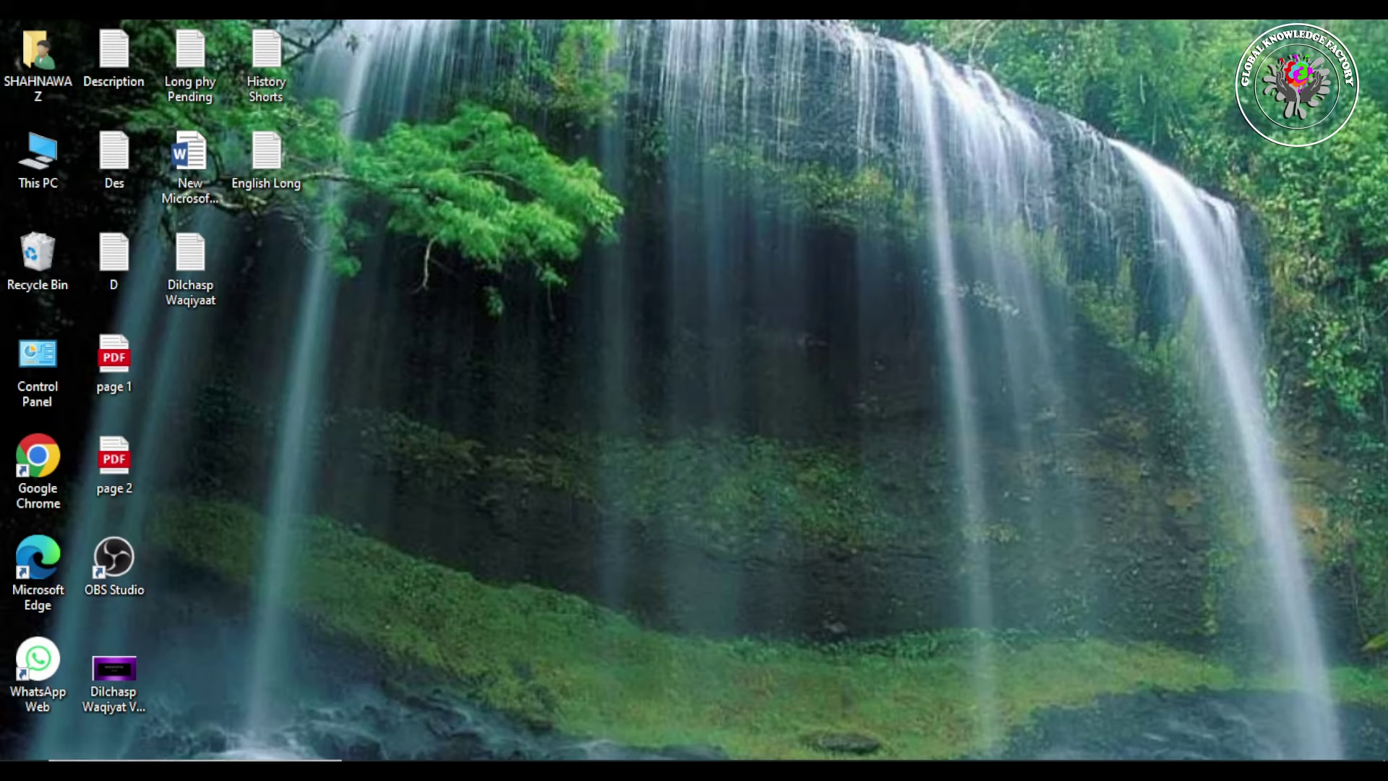
Step: Launch the Disk Cleanup utility by running "cleanmgr" from the Run dialog
key(super+r)
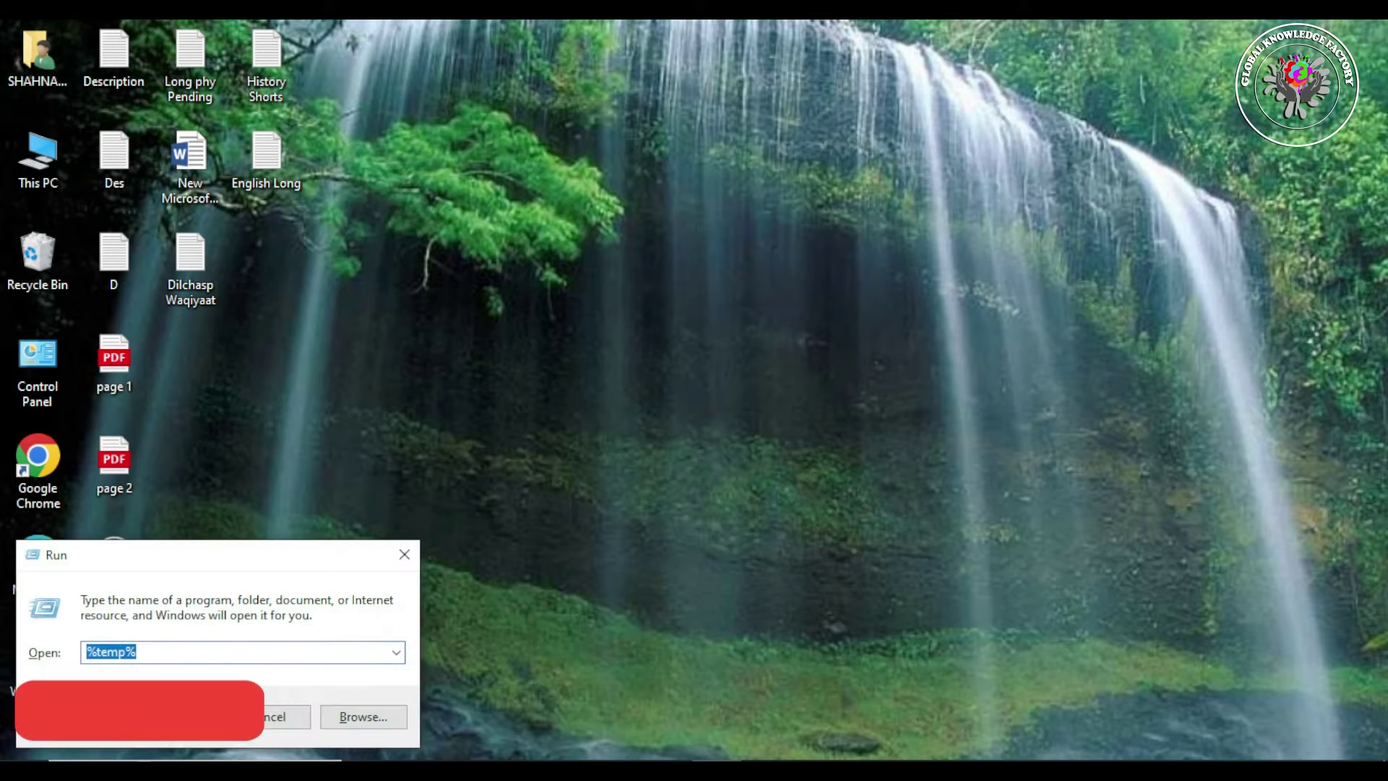
click(246, 651)
key(ctrl+a)
key(BackSpace)
text(clean)
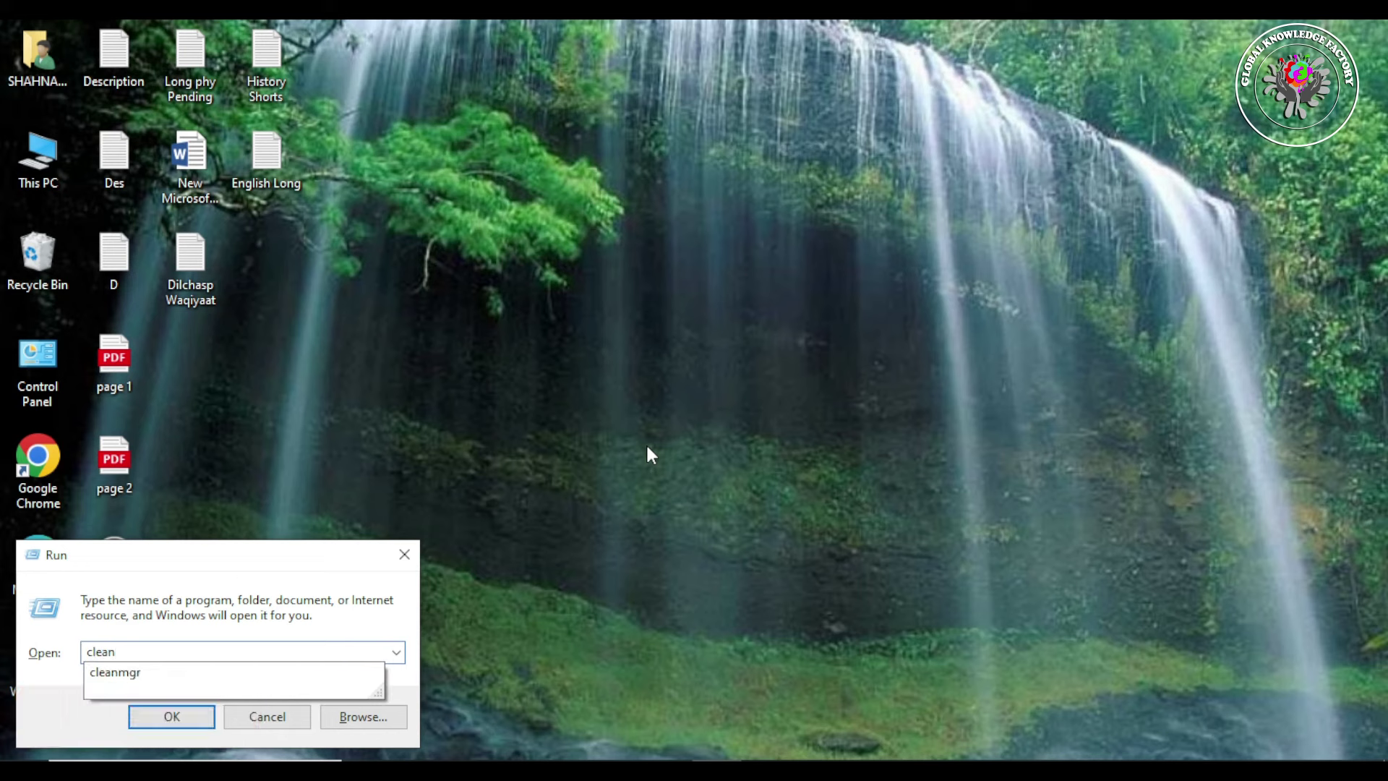
text(mgr)
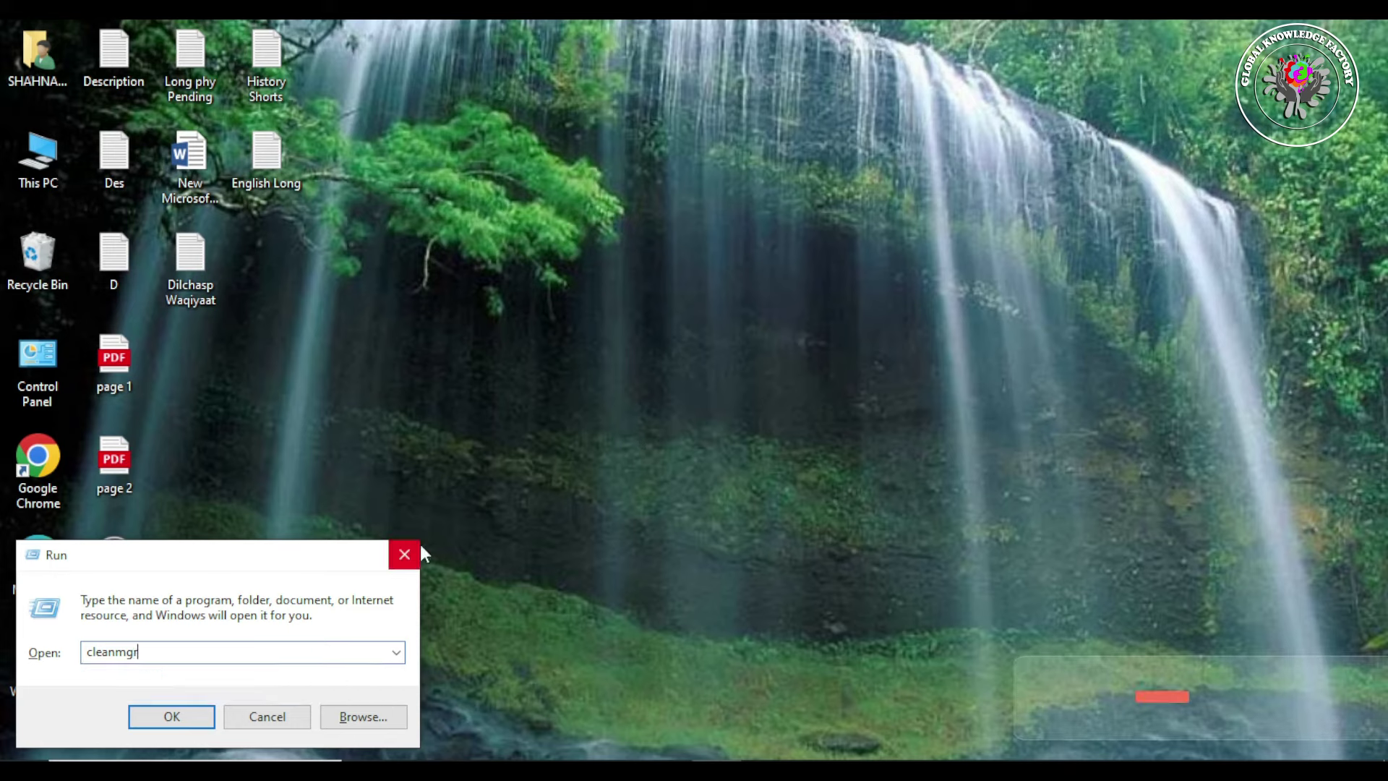
click(171, 716)
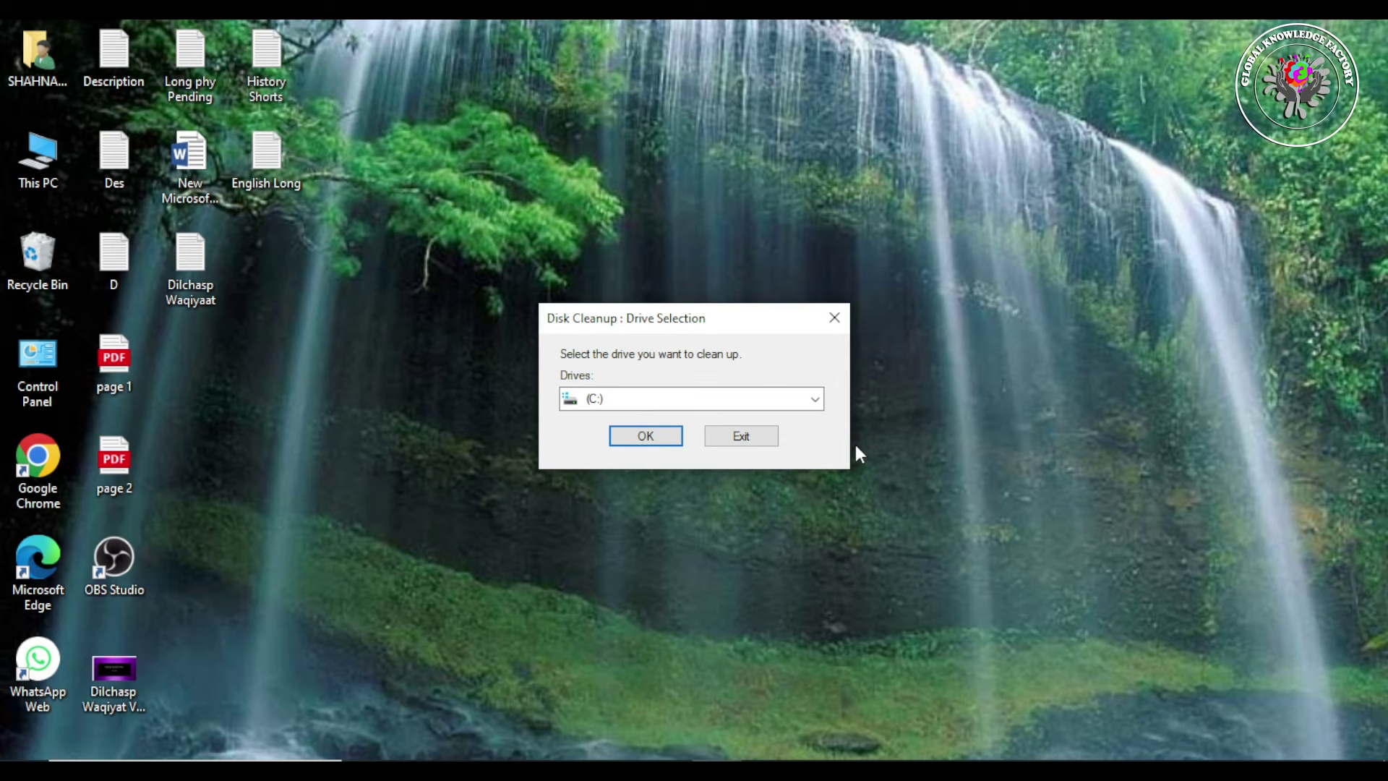
Step: Choose drive (C:) as the drive to clean up and start the Disk Cleanup scan
click(815, 399)
click(817, 400)
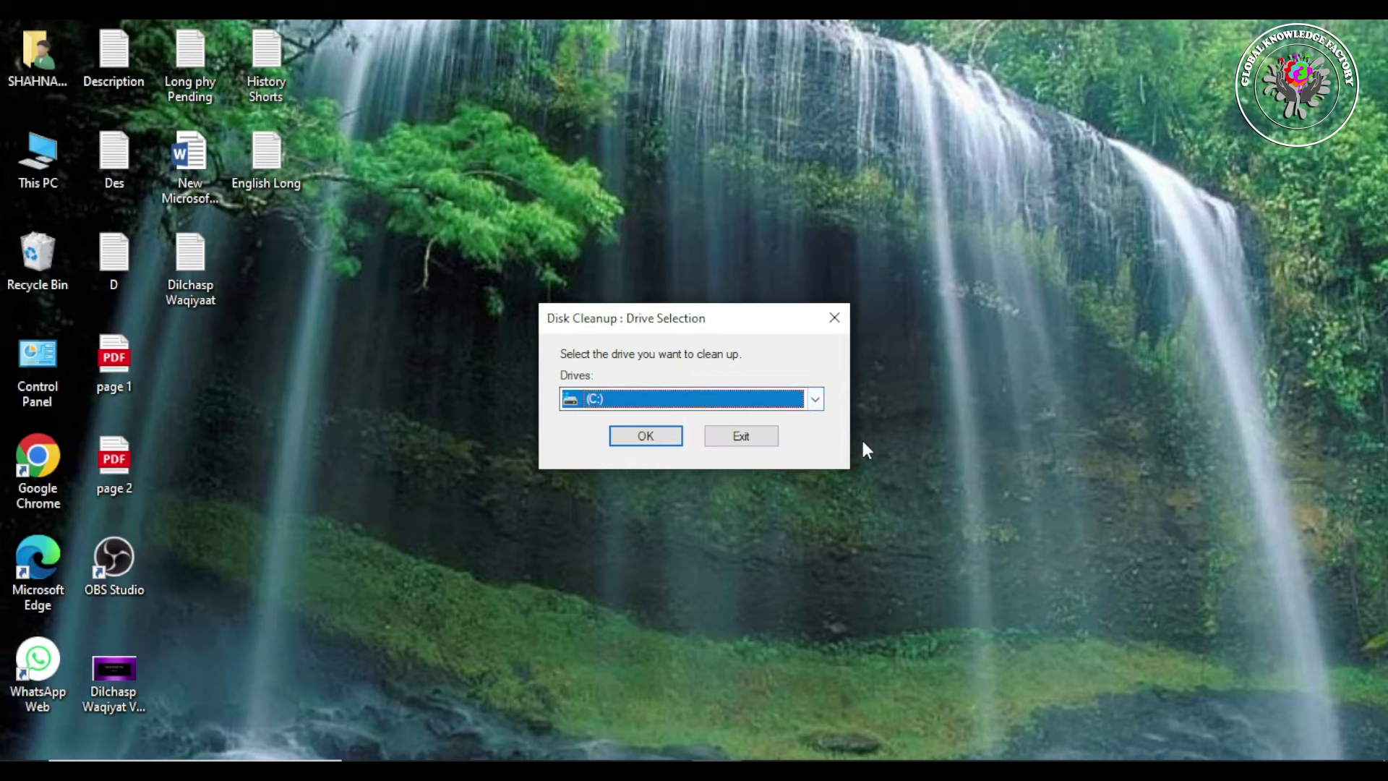
click(654, 440)
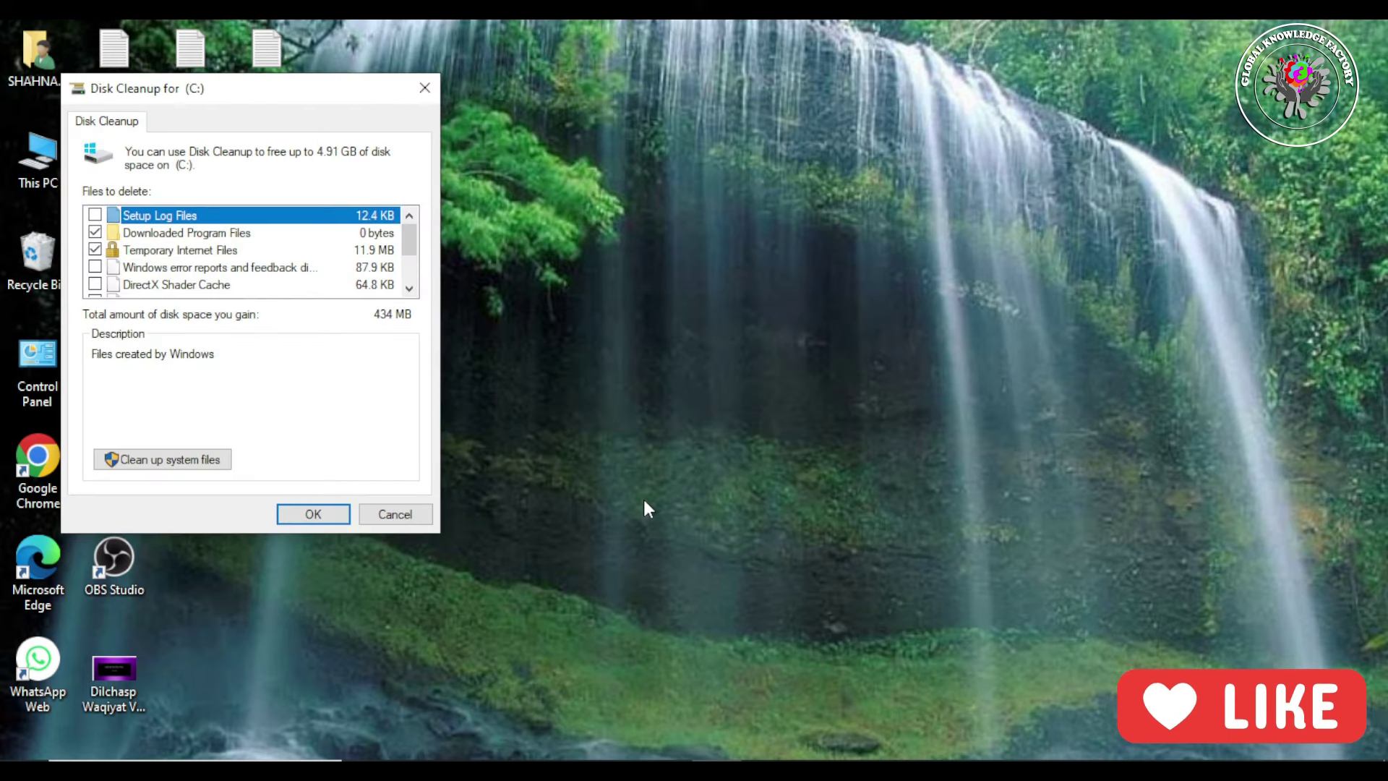
Step: Include Windows error reports, DirectX Shader Cache, Delivery Optimization Files, Recycle Bin and Temporary files in the cleanup, and permanently delete the selected files
click(95, 267)
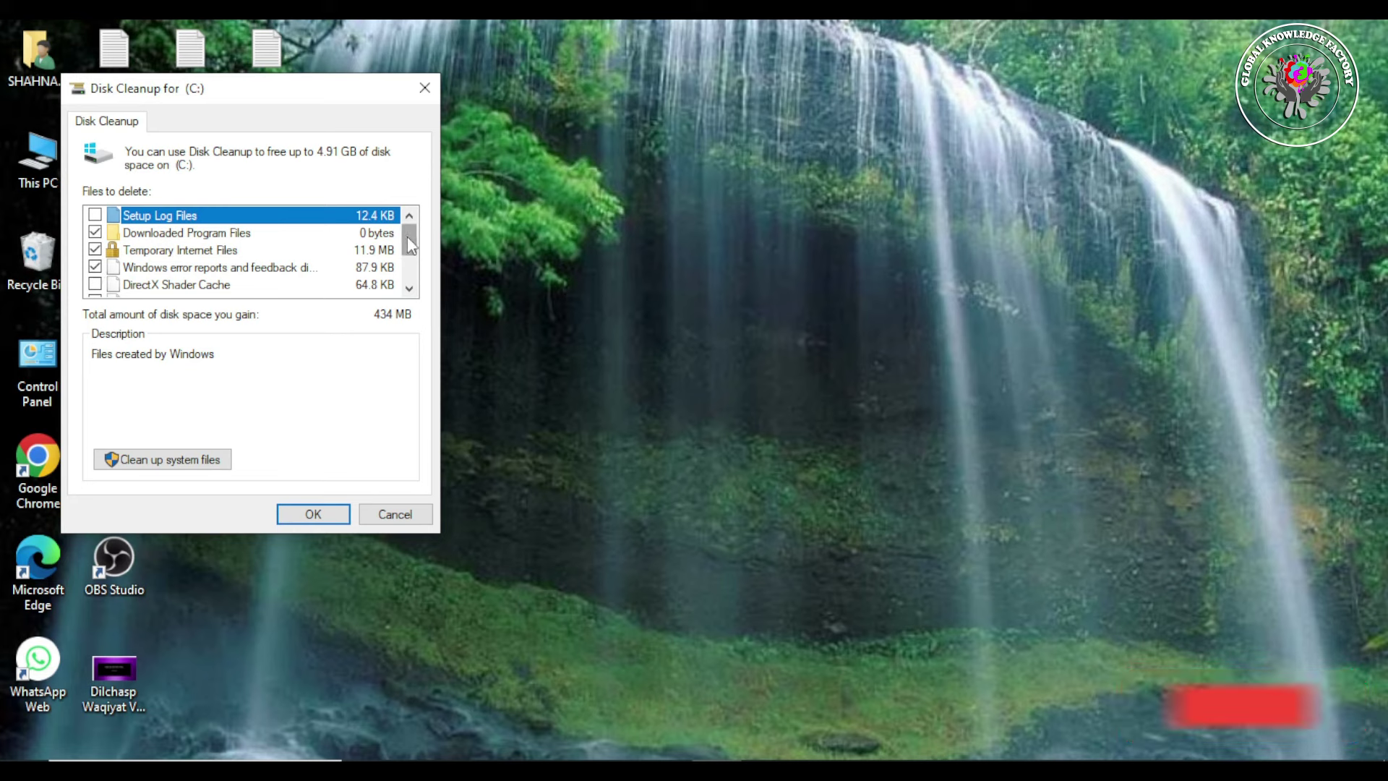
drag(406, 240, 410, 250)
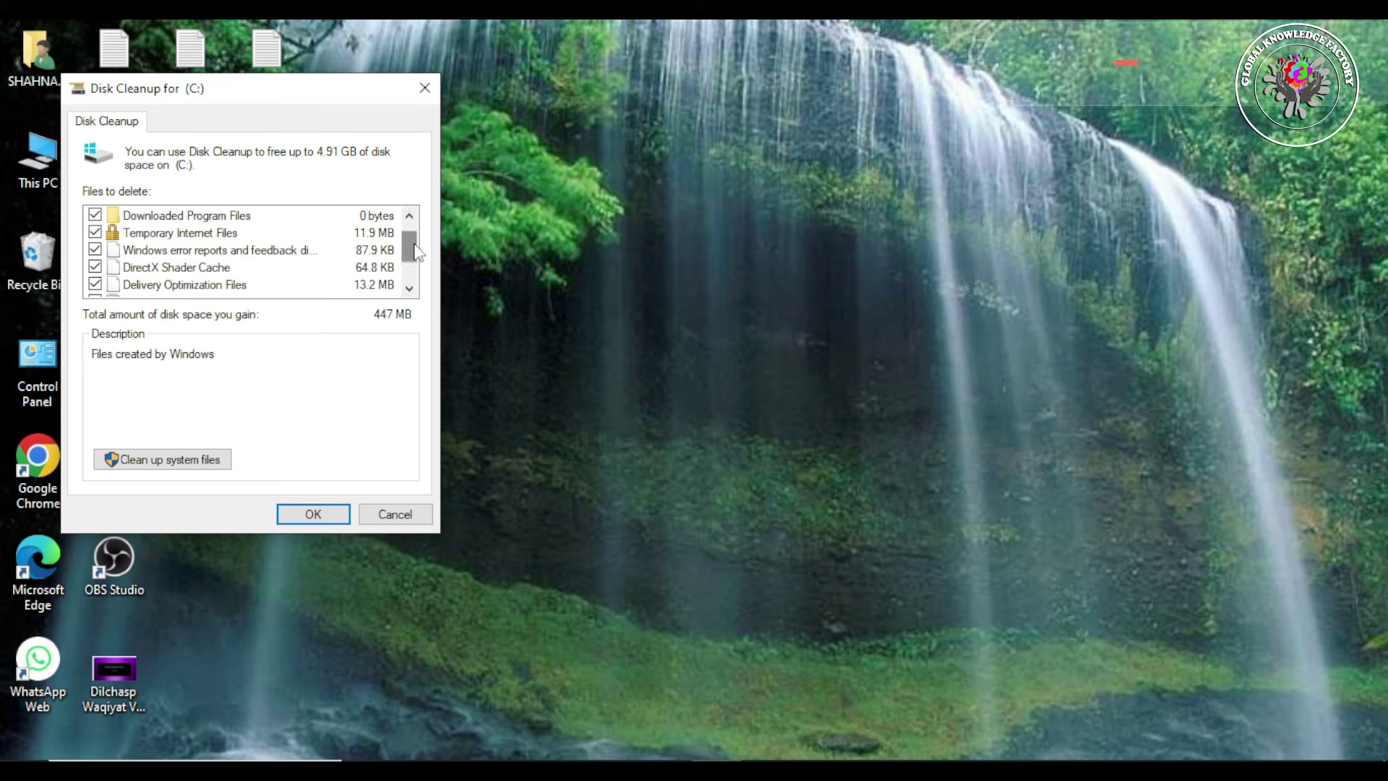
drag(409, 245, 409, 252)
click(95, 284)
drag(409, 249, 409, 272)
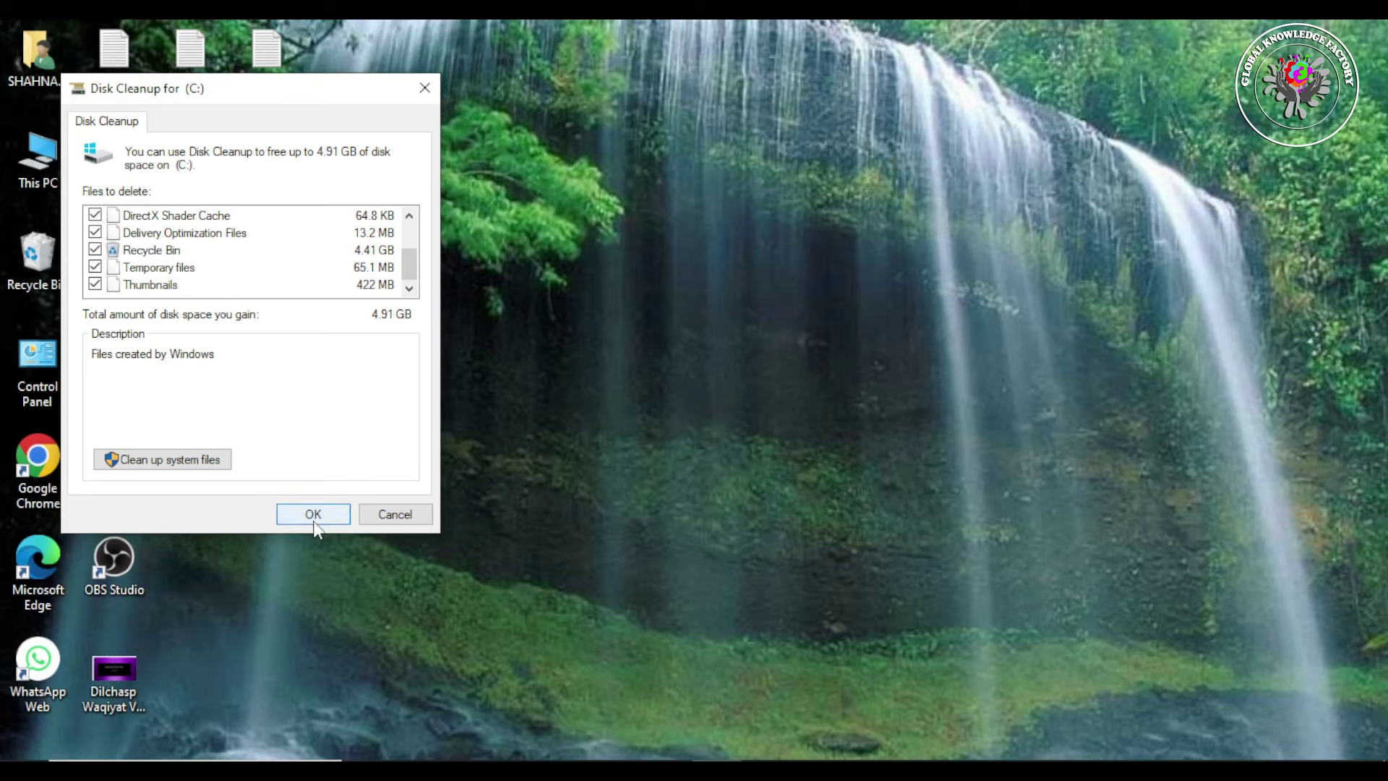
click(310, 514)
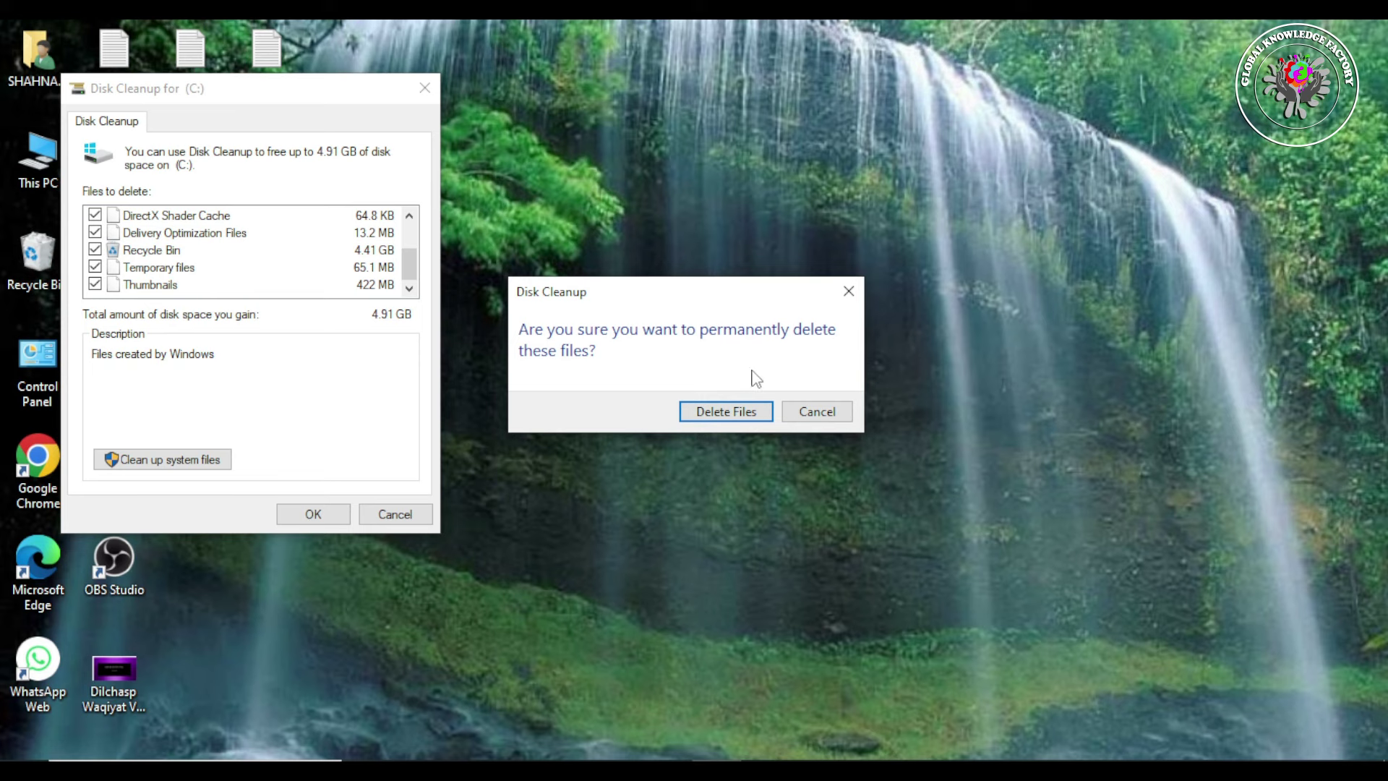
click(726, 412)
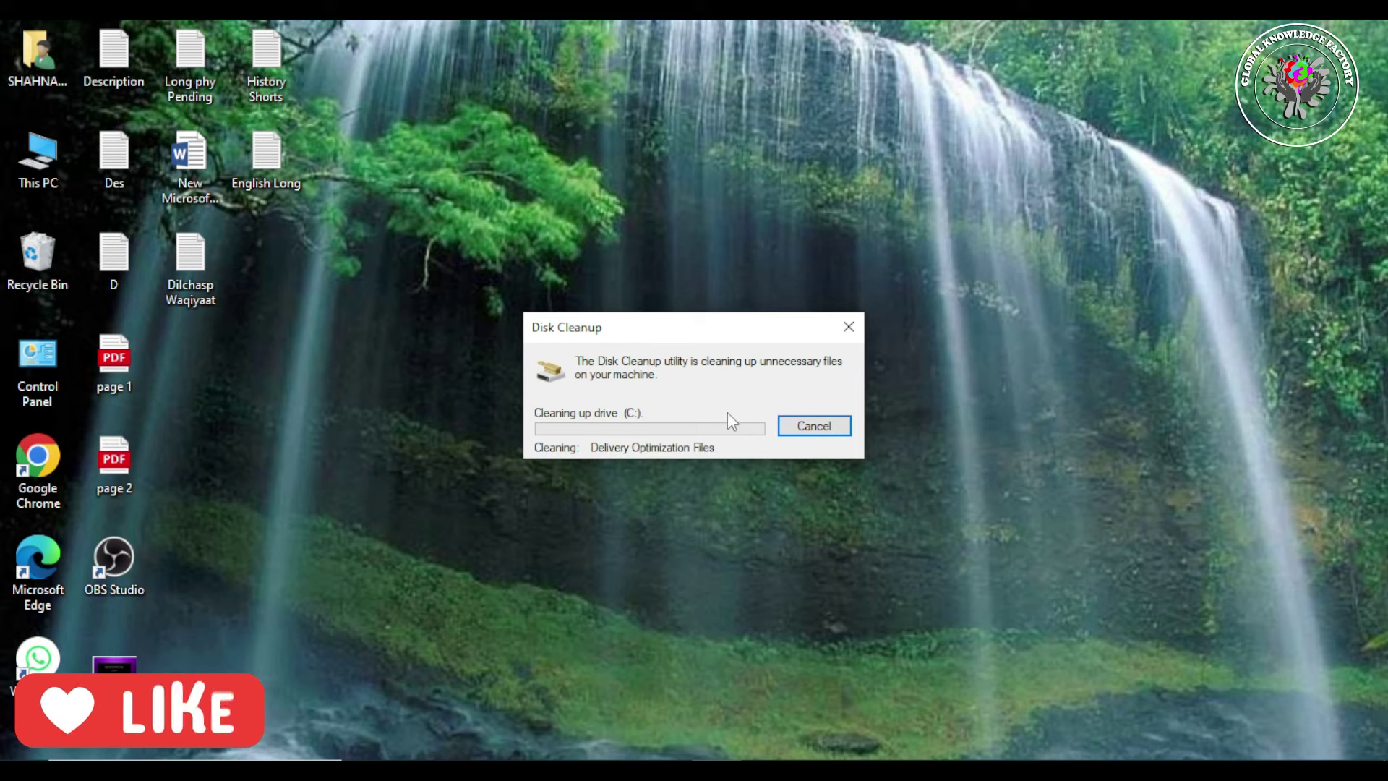